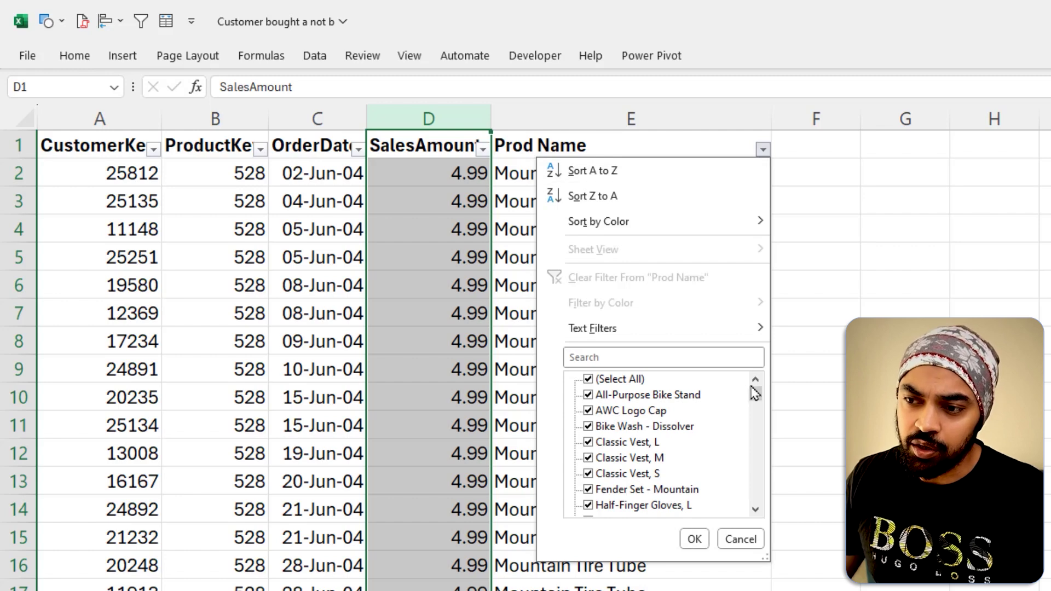
Step: Deselect all items in the Prod Name filter list and review the products, comparing Bike Wash - Dissolver with All-Purpose Bike Stand
mouse_move(753, 391)
left_mouse_down()
mouse_move(756, 407)
mouse_move(754, 392)
left_mouse_up()
left_click(620, 378)
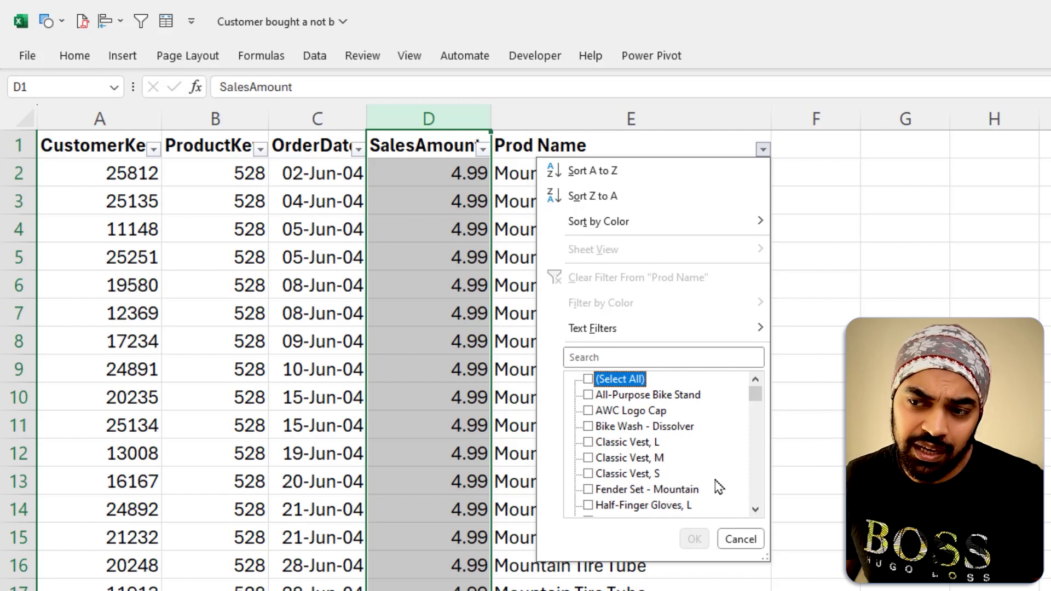
mouse_move(574, 418)
left_mouse_down()
mouse_move(696, 439)
mouse_move(715, 421)
mouse_move(705, 402)
mouse_move(717, 403)
left_mouse_up()
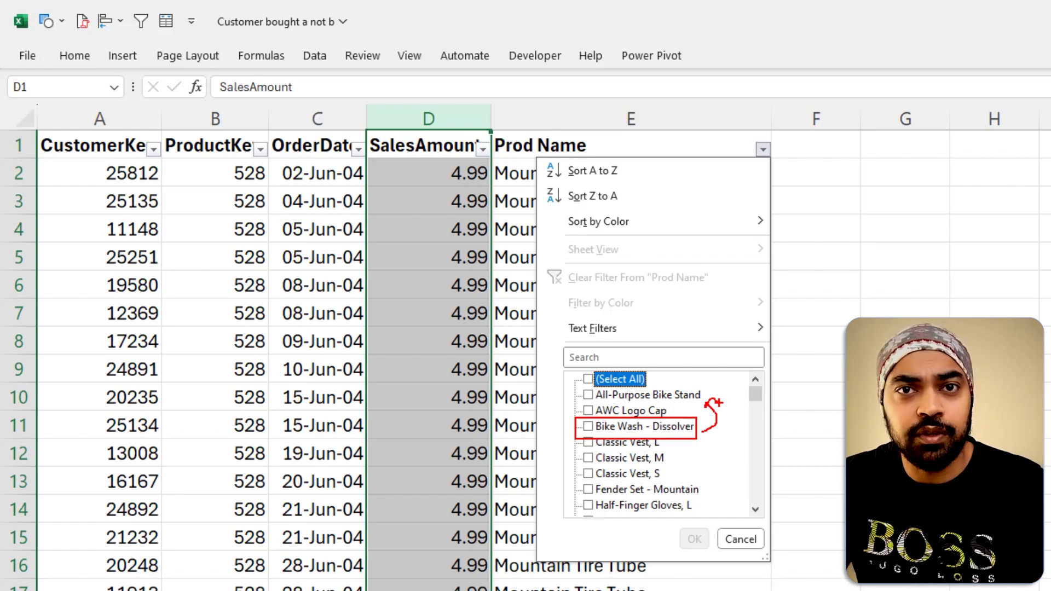
key("Escape")
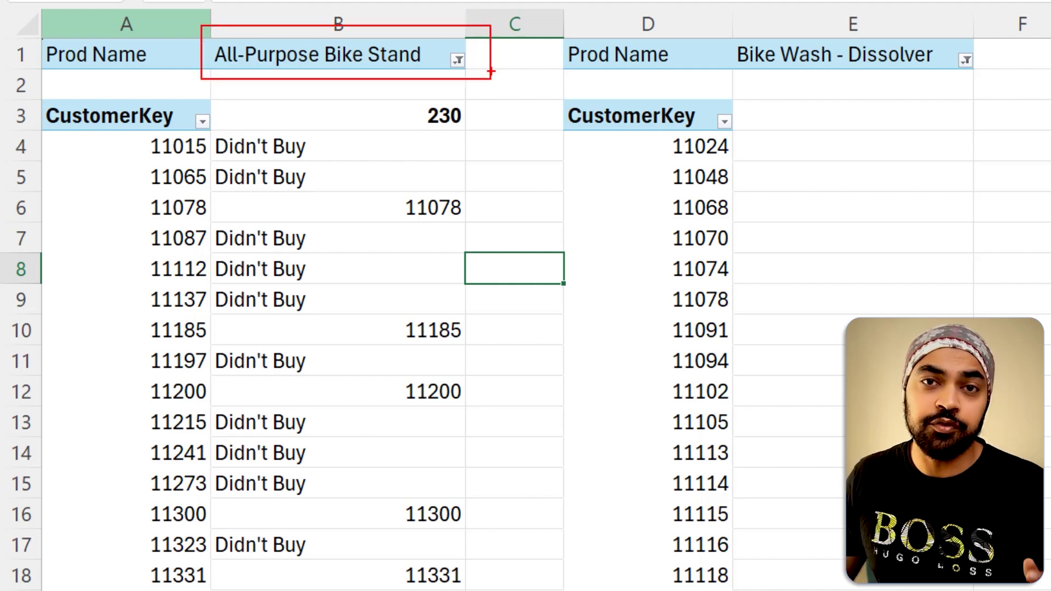
Step: Examine the customer keys listed under All-Purpose Bike Stand and compare them with the Bike Wash - Dissolver list
mouse_move(129, 70)
left_mouse_down()
mouse_move(128, 91)
mouse_move(119, 83)
mouse_move(131, 90)
mouse_move(140, 76)
left_mouse_up()
key("Escape")
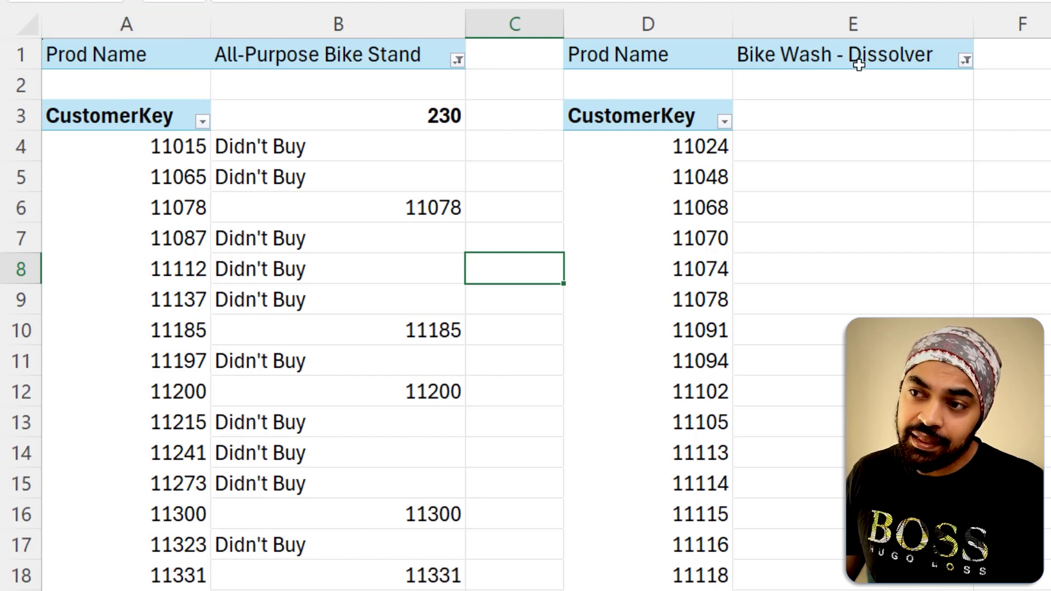
left_click_drag(944, 40, 999, 88)
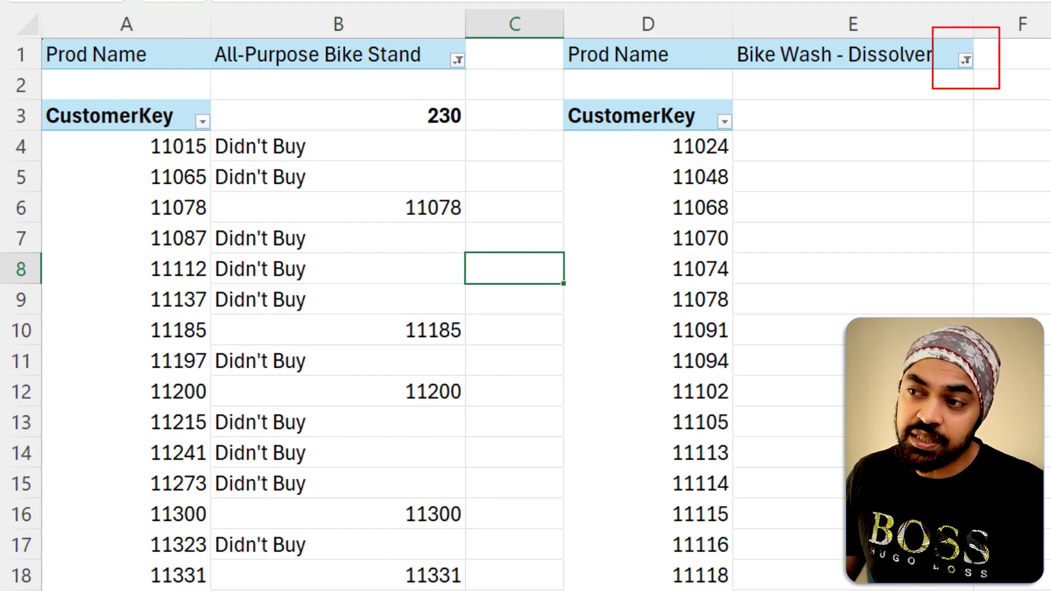
mouse_move(783, 94)
left_mouse_down()
mouse_move(776, 129)
mouse_move(748, 158)
mouse_move(766, 160)
left_mouse_up()
key("Escape")
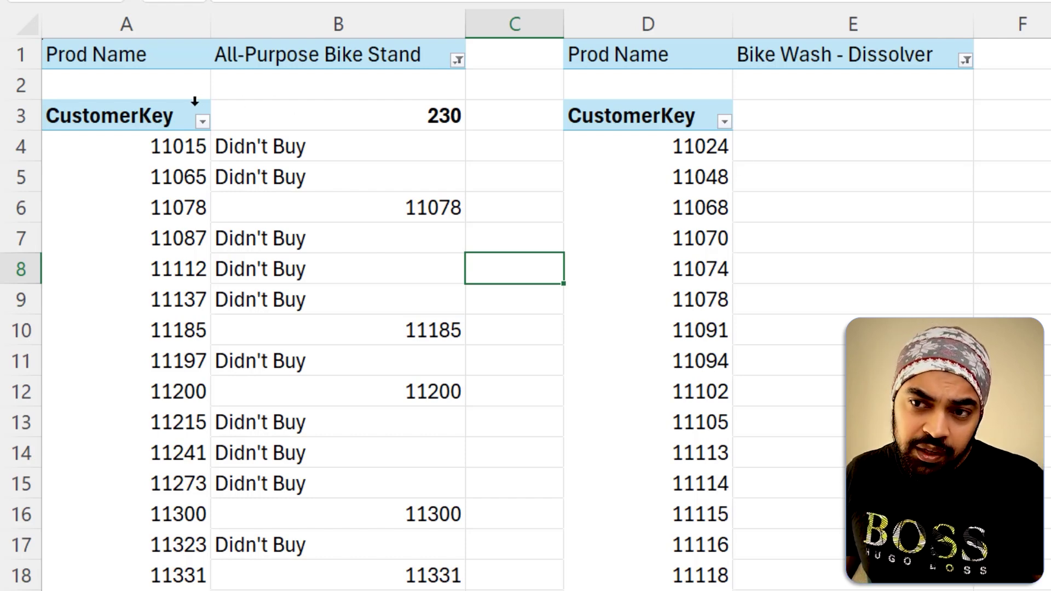
left_click_drag(126, 116, 212, 301)
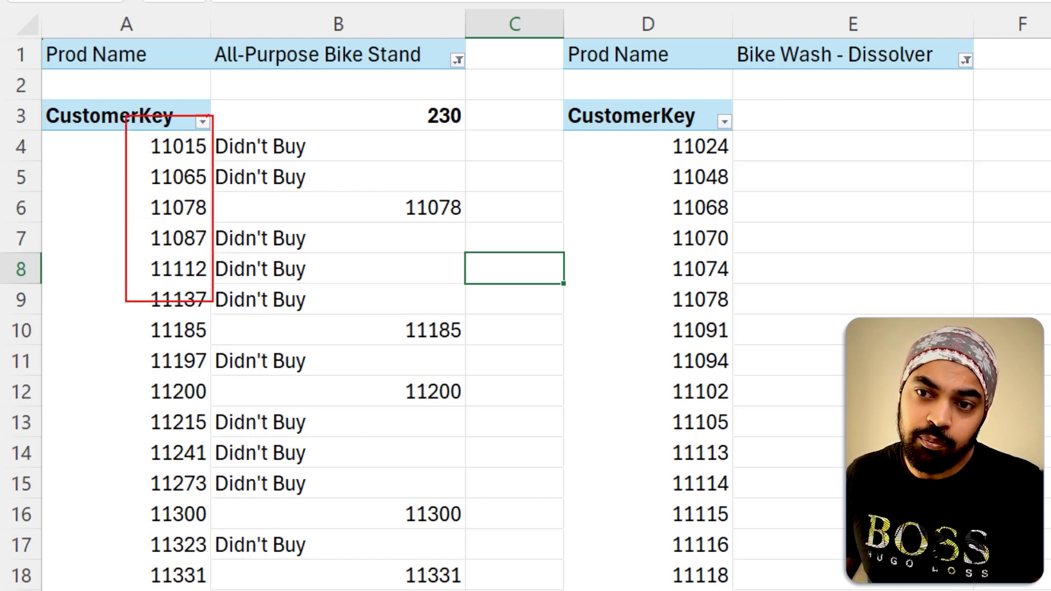
left_click_drag(209, 114, 255, 70)
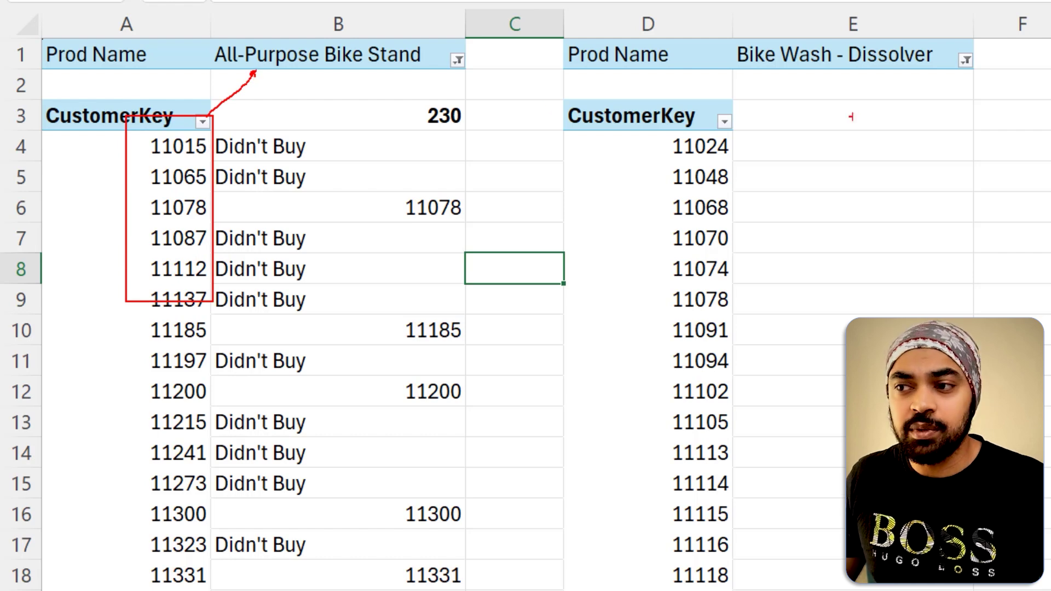
mouse_move(877, 48)
left_mouse_down()
mouse_move(895, 75)
mouse_move(883, 61)
mouse_move(869, 80)
left_mouse_up()
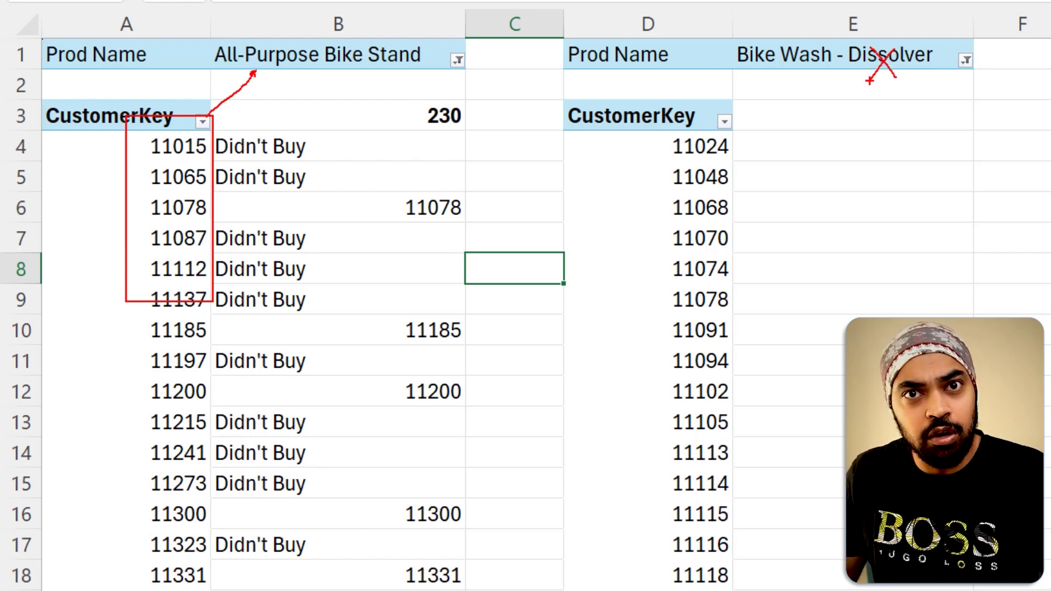
key("Escape")
Step: Inspect the formula in cell B4, checking its lookup value, lookup column and fallback text, and leave it as is
left_click(312, 153)
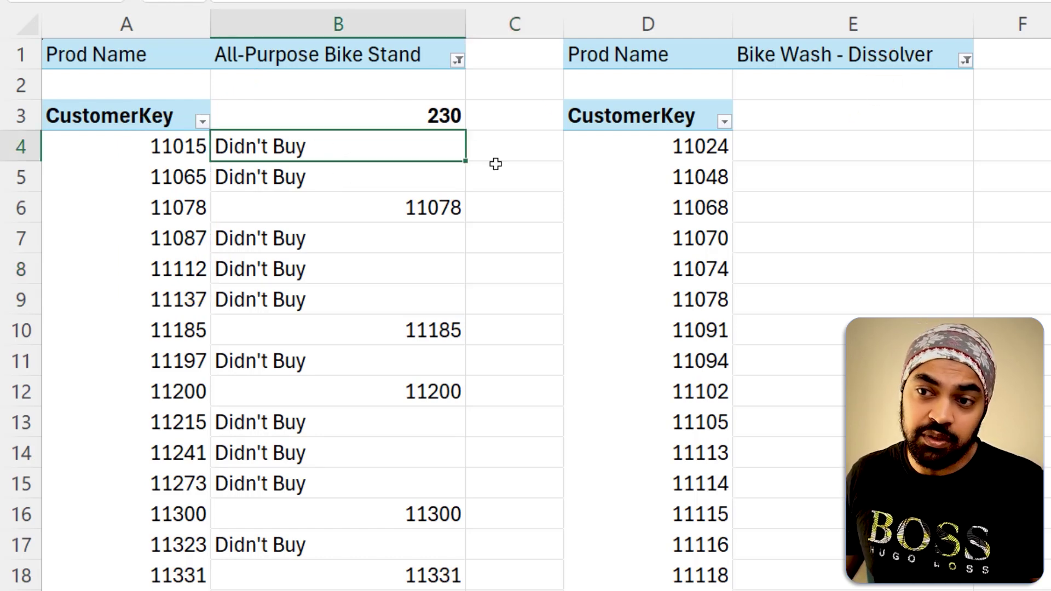
key("F2")
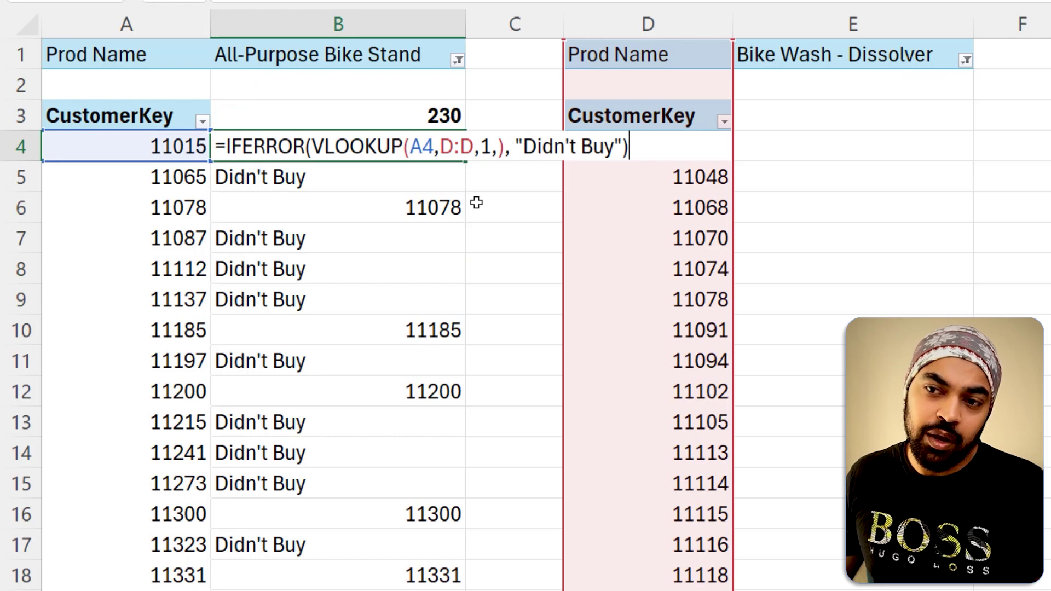
left_click_drag(90, 147, 127, 131)
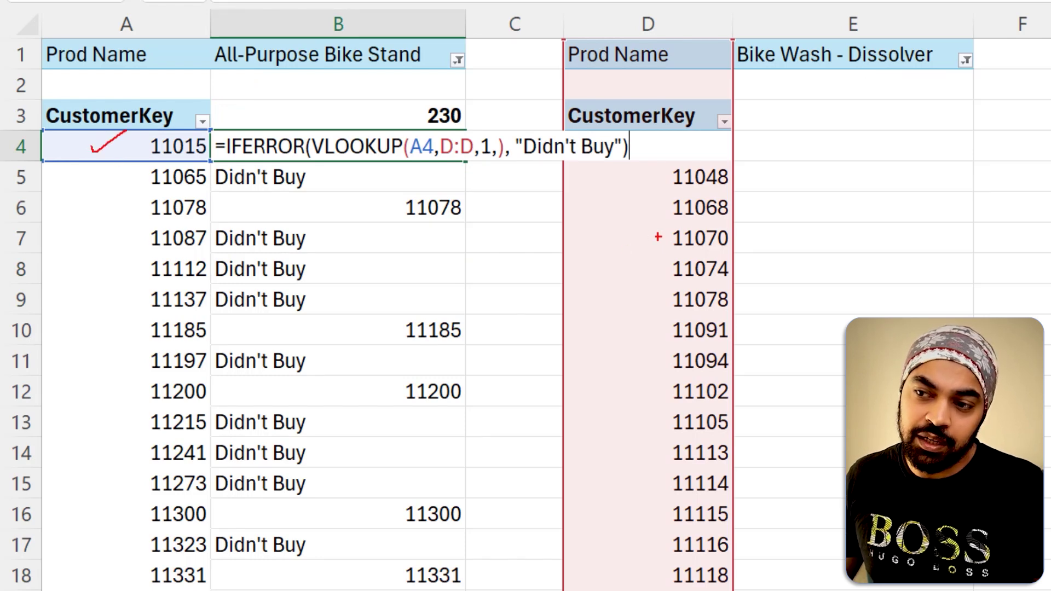
left_click_drag(634, 235, 667, 217)
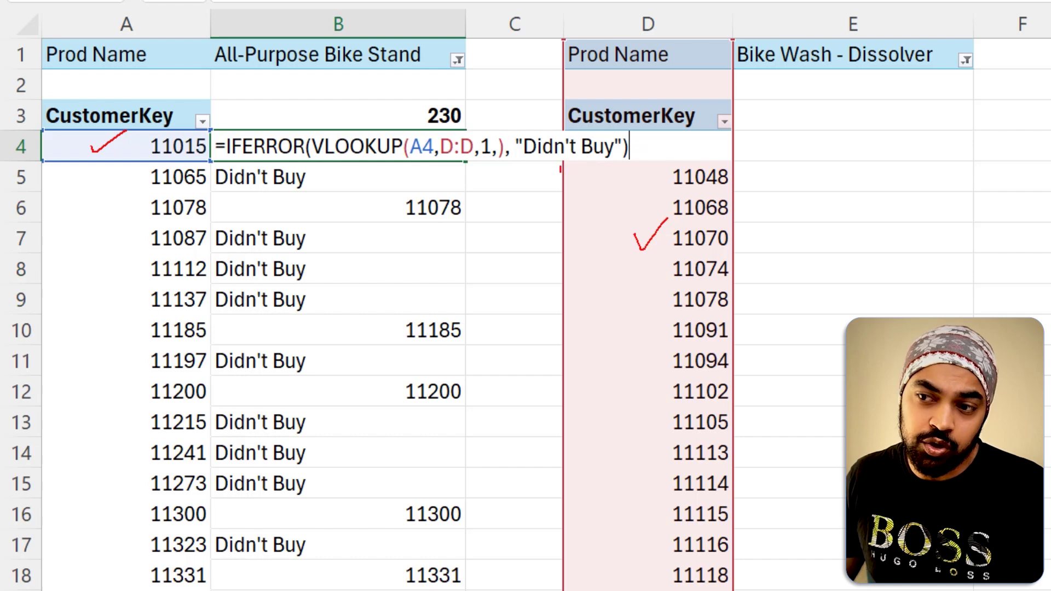
left_click_drag(563, 174, 564, 164)
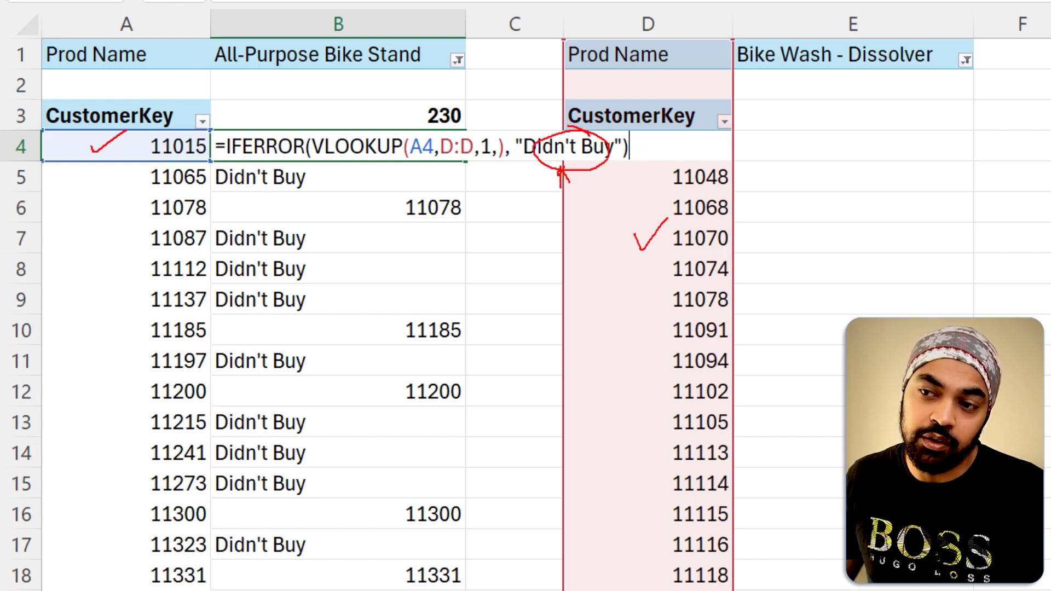
key("Escape")
Step: Inspect the formula in cell B3 above the lookup results and leave it as is
left_click(400, 122)
key("F2")
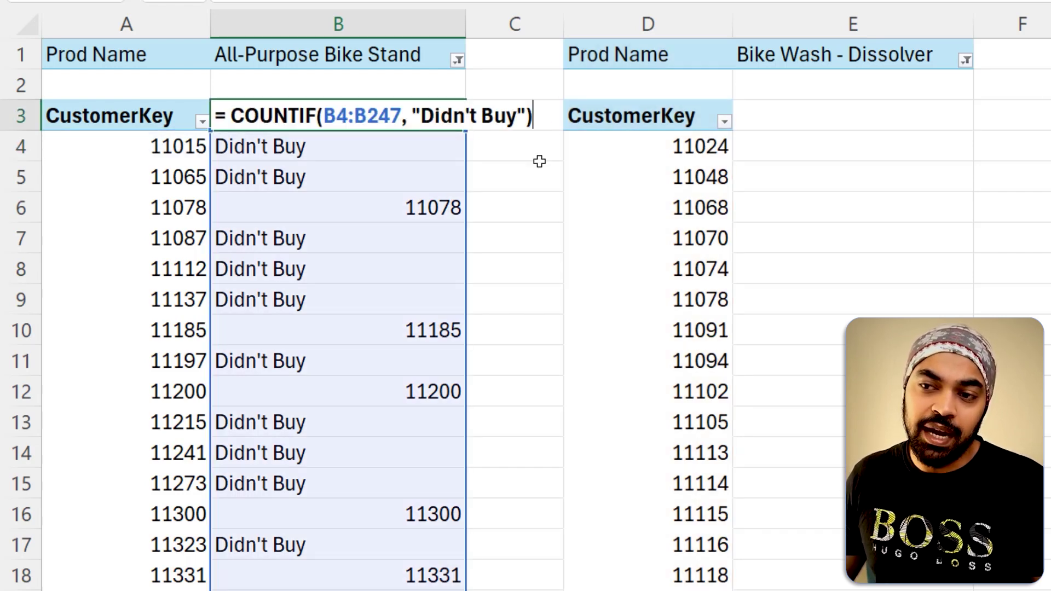
key("Return")
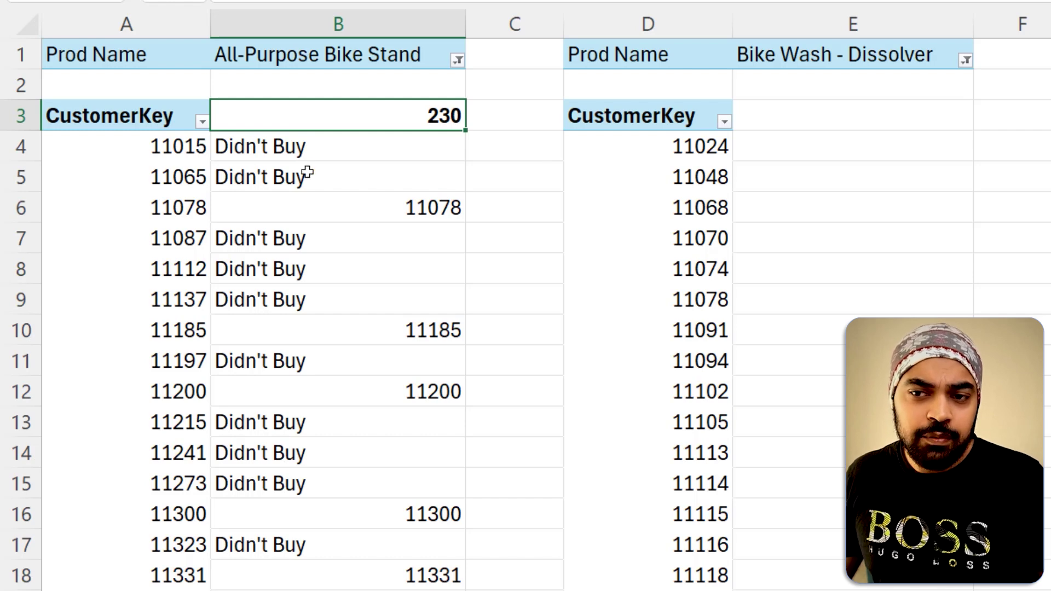
Step: Trace how each CustomerKey list relates to its product and how the Bike Stand customers are checked against the Bike Wash customers
left_click_drag(130, 104, 210, 258)
mouse_move(203, 108)
left_mouse_down()
mouse_move(241, 69)
mouse_move(248, 77)
left_mouse_up()
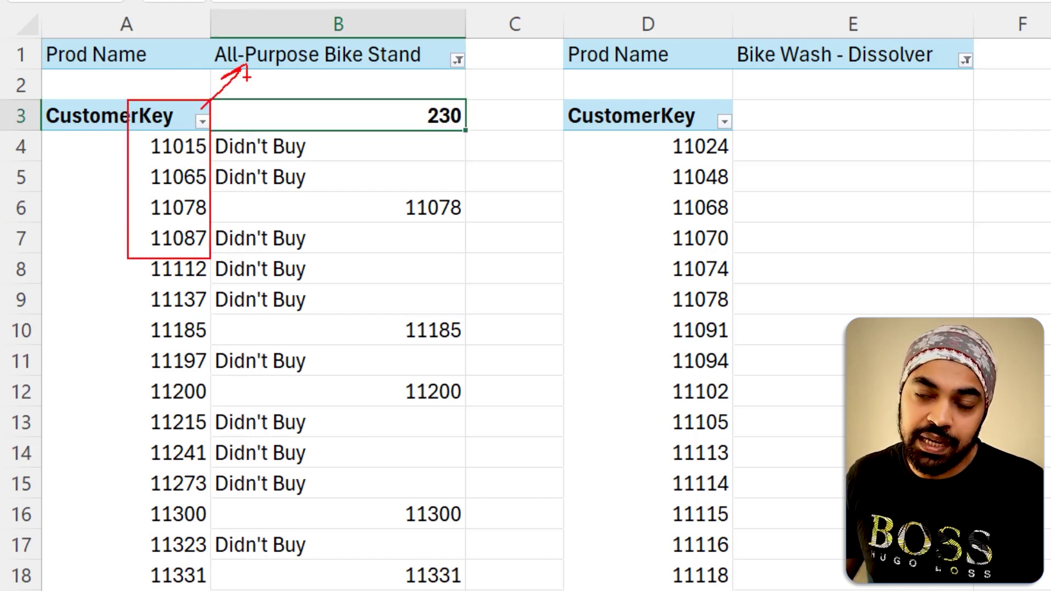
left_click_drag(564, 102, 740, 308)
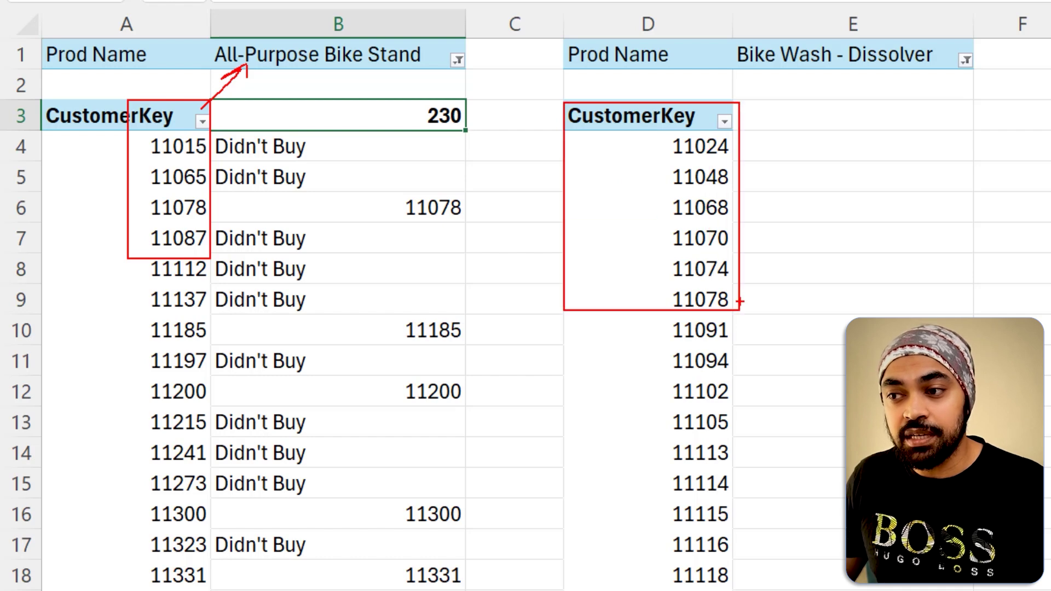
mouse_move(731, 152)
left_mouse_down()
mouse_move(767, 76)
mouse_move(777, 85)
left_mouse_up()
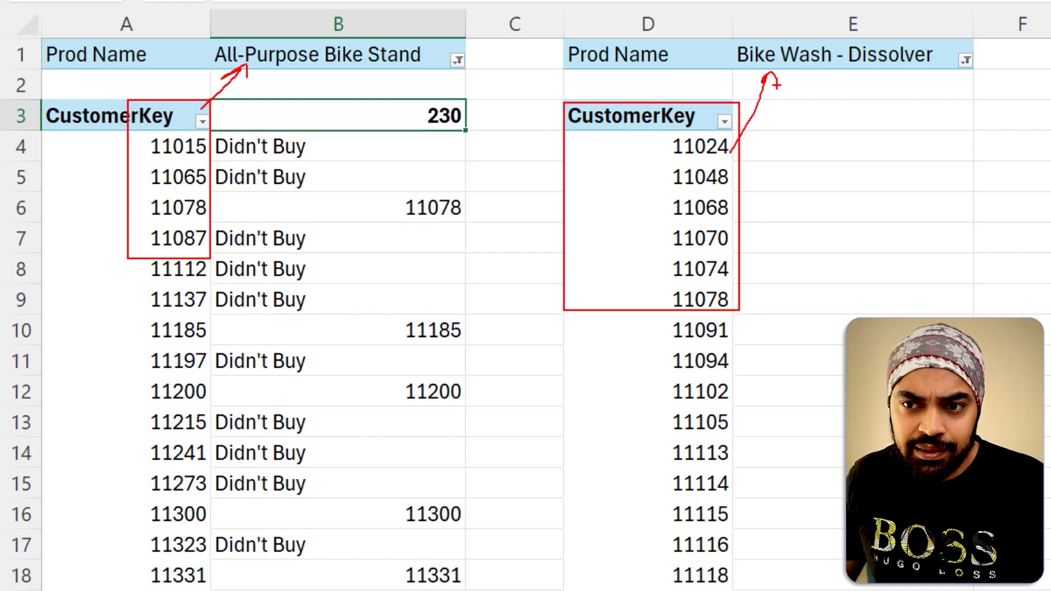
key("e")
mouse_move(134, 127)
left_mouse_down()
mouse_move(208, 262)
mouse_move(291, 198)
mouse_move(473, 212)
mouse_move(583, 260)
left_mouse_up()
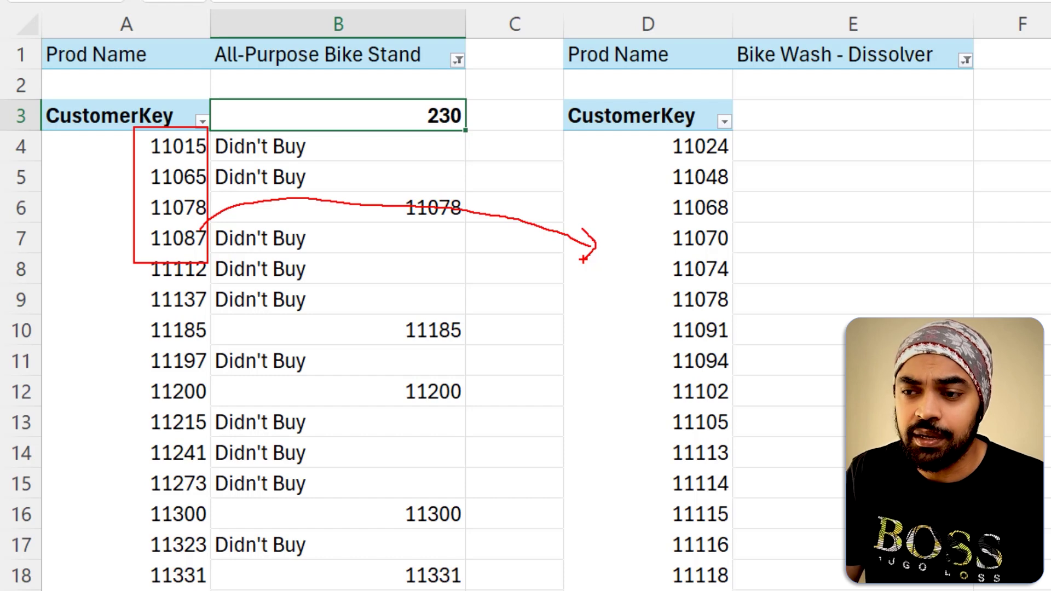
key("Escape")
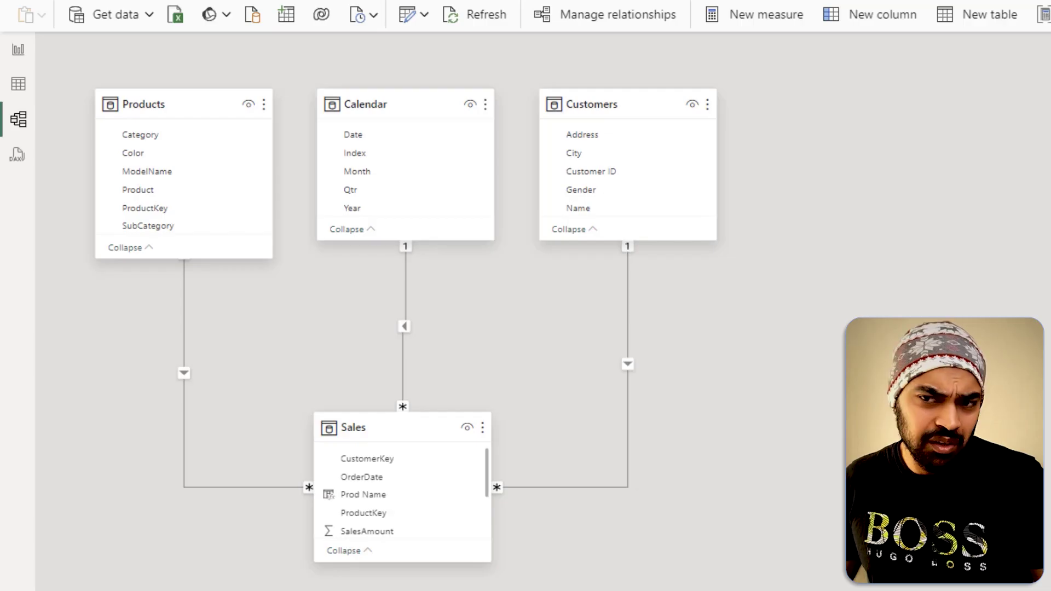
Step: Switch to Power BI and examine how the Products, Calendar and Customers tables relate to the Sales table in the data model
key("ctrl+2")
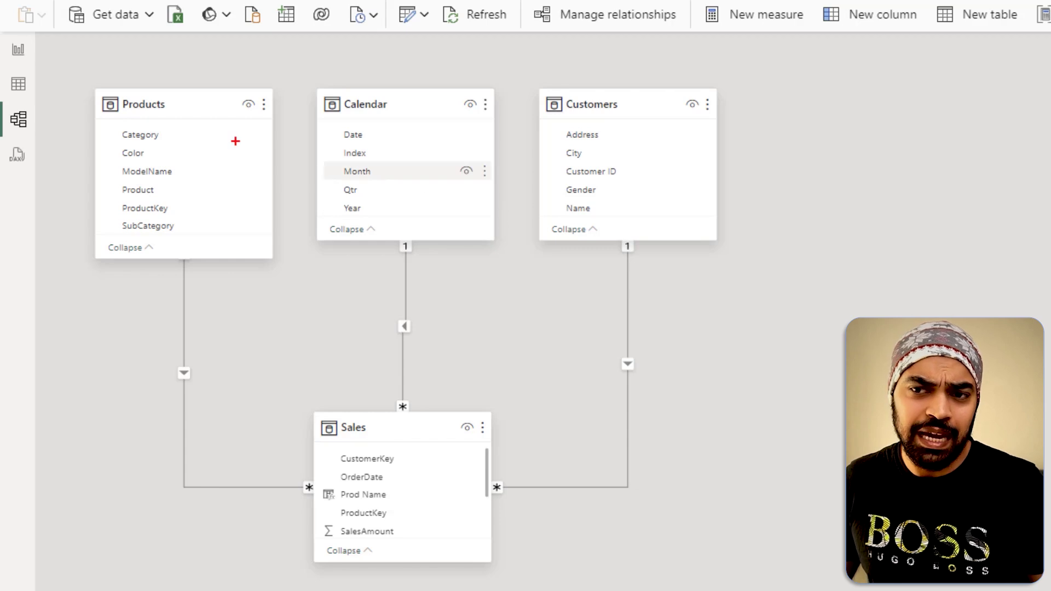
left_click_drag(179, 110, 205, 81)
left_click_drag(410, 111, 432, 88)
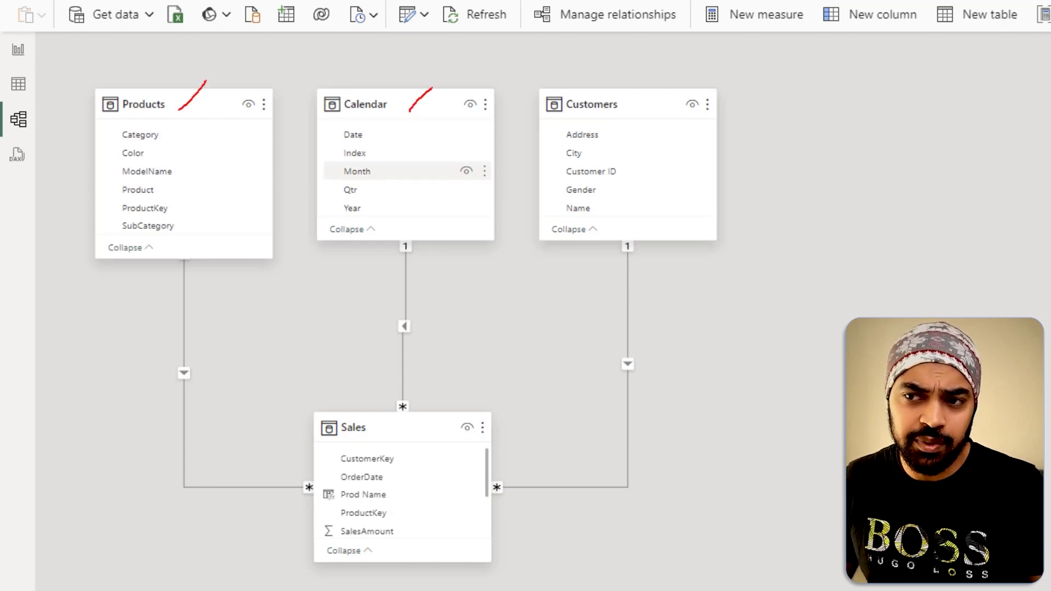
left_click_drag(637, 109, 663, 76)
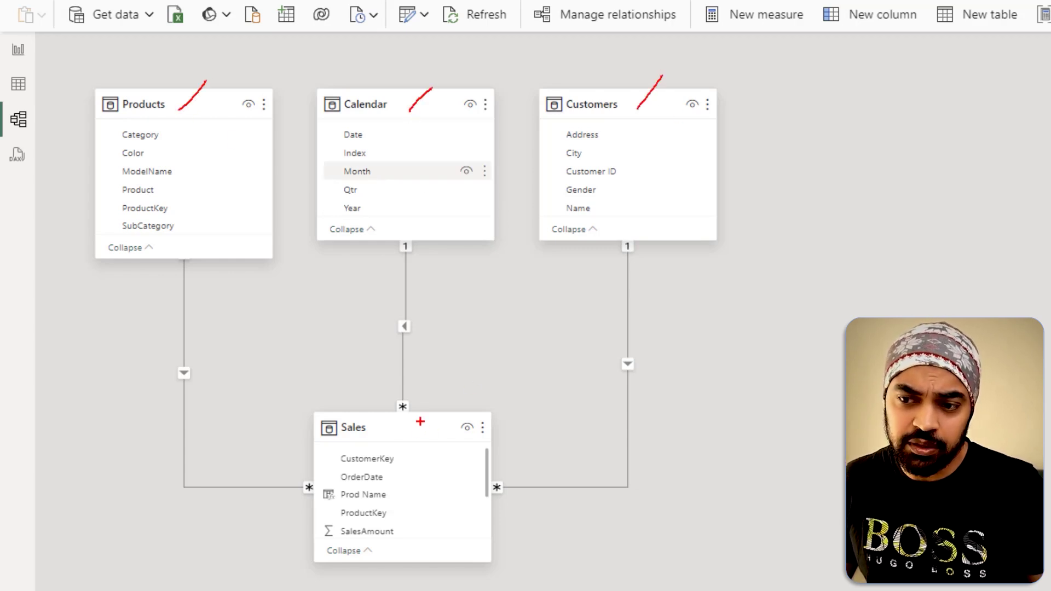
mouse_move(423, 410)
left_mouse_down()
mouse_move(317, 408)
mouse_move(352, 458)
mouse_move(336, 384)
left_mouse_up()
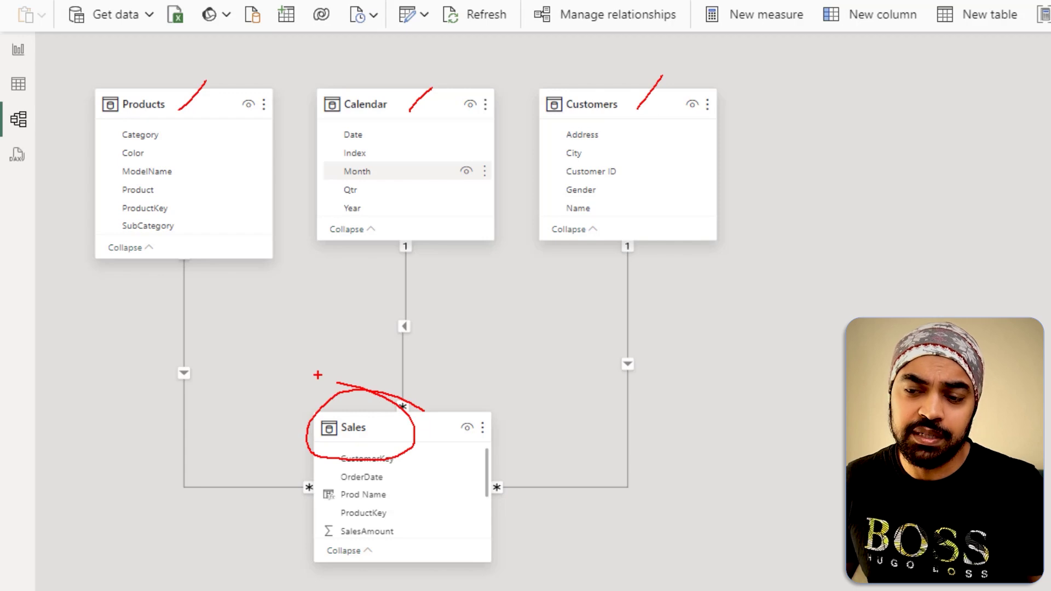
key("Escape")
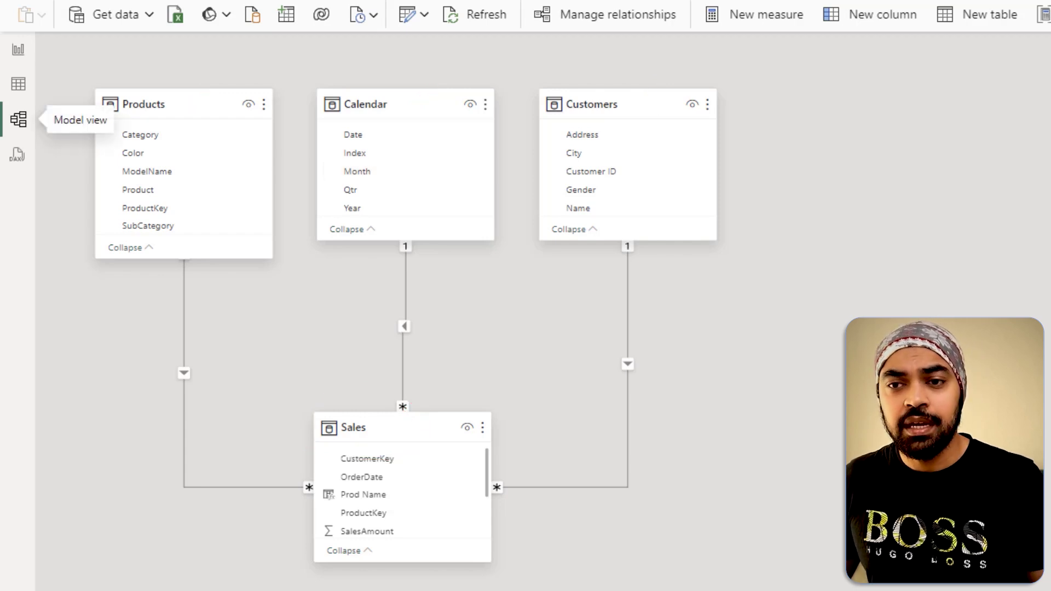
Step: Open the report page and examine the Year and Month table visual and the empty space beside its columns
left_click(22, 50)
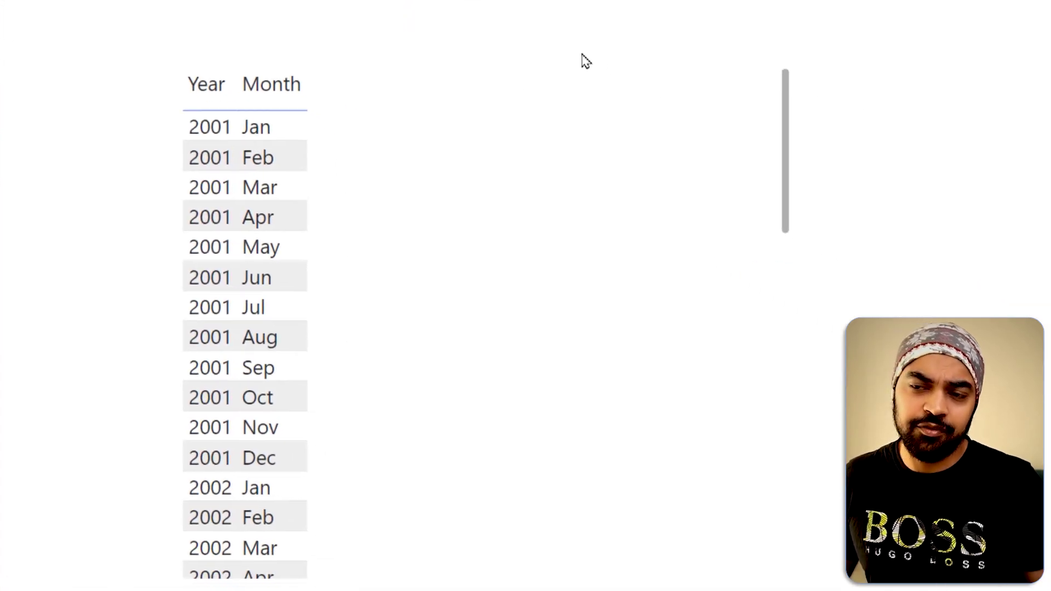
key("ctrl+2")
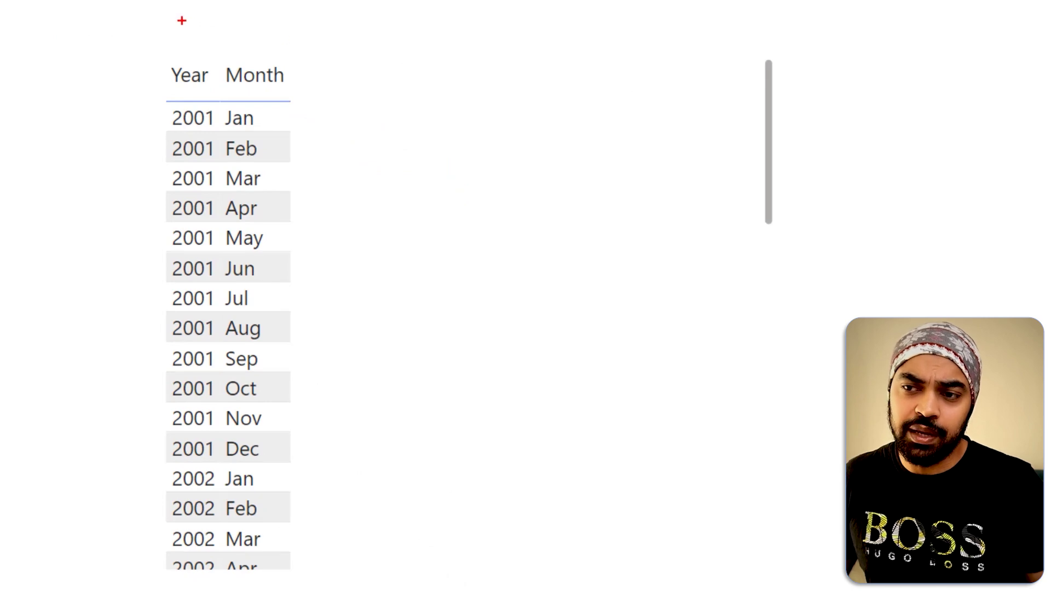
left_click_drag(181, 21, 182, 55)
left_click_drag(249, 26, 258, 14)
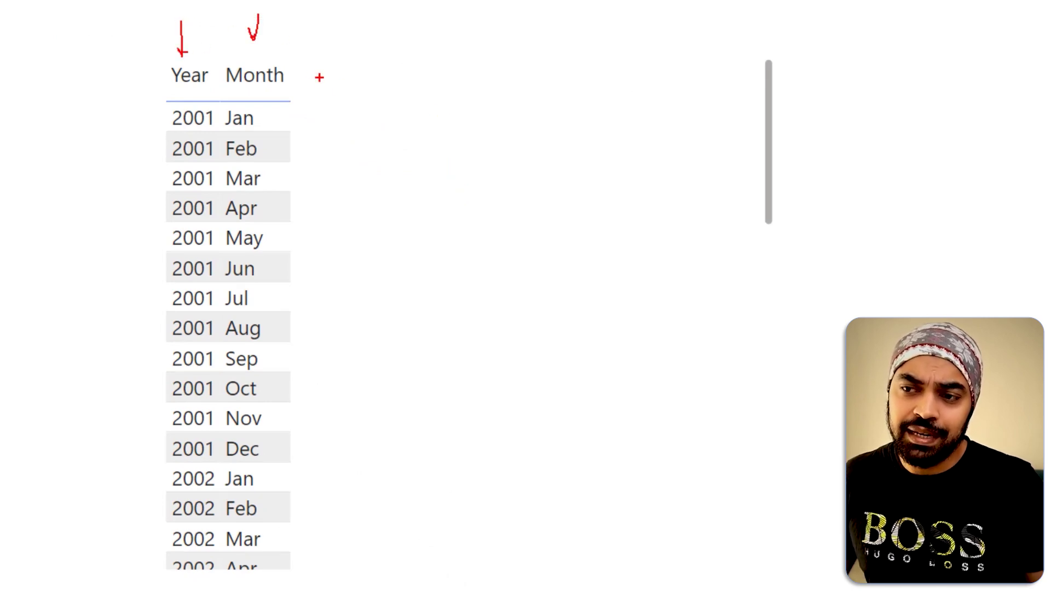
left_click_drag(312, 74, 425, 96)
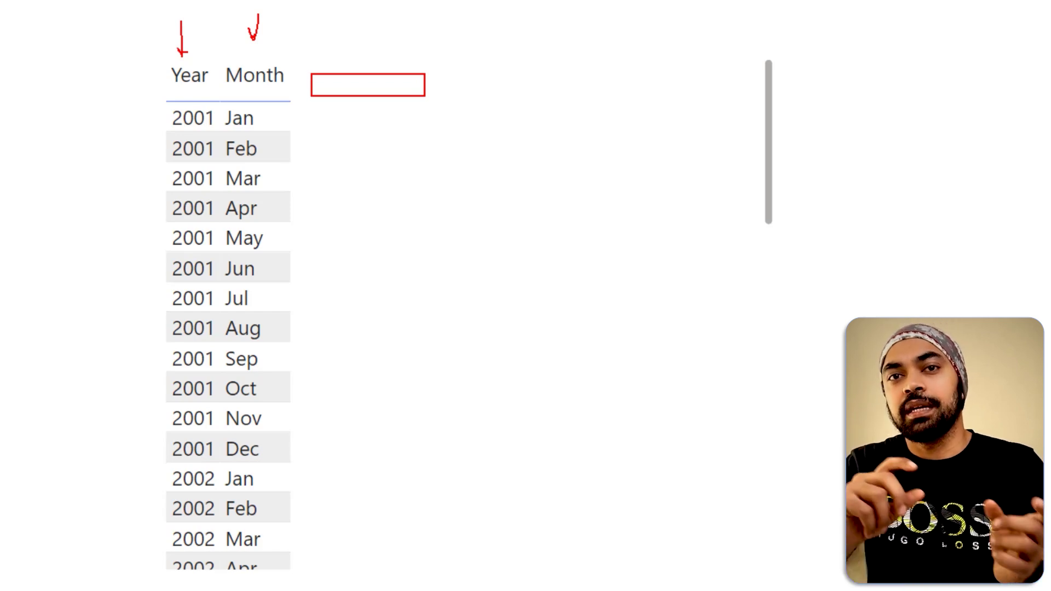
key("Escape")
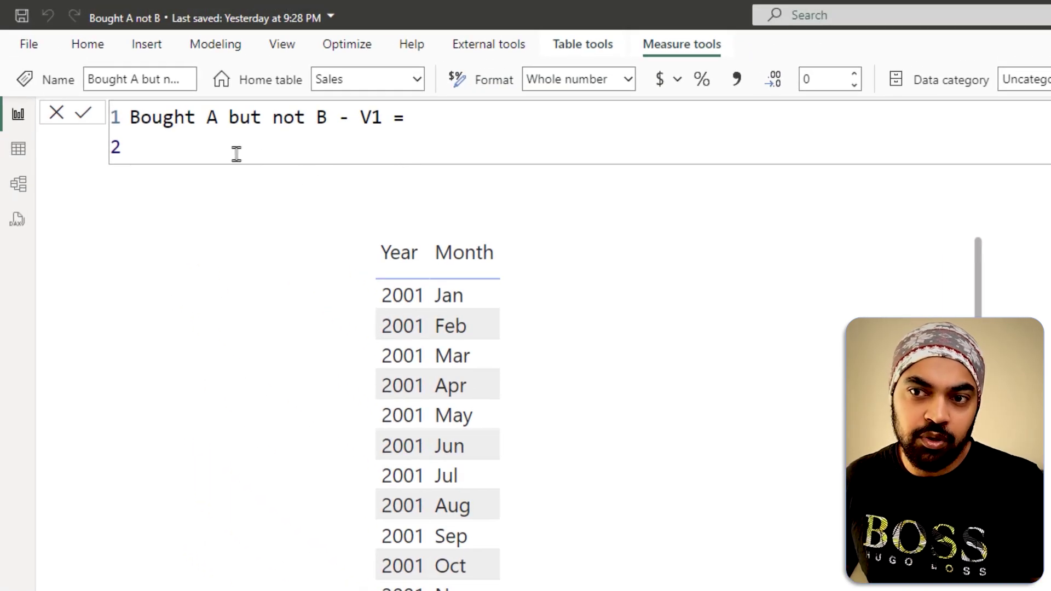
Step: Begin the Bought A but not B - V1 measure with a CALCULATETABLE function and open a line for its arguments
left_click_drag(173, 117, 304, 117)
left_click(422, 118)
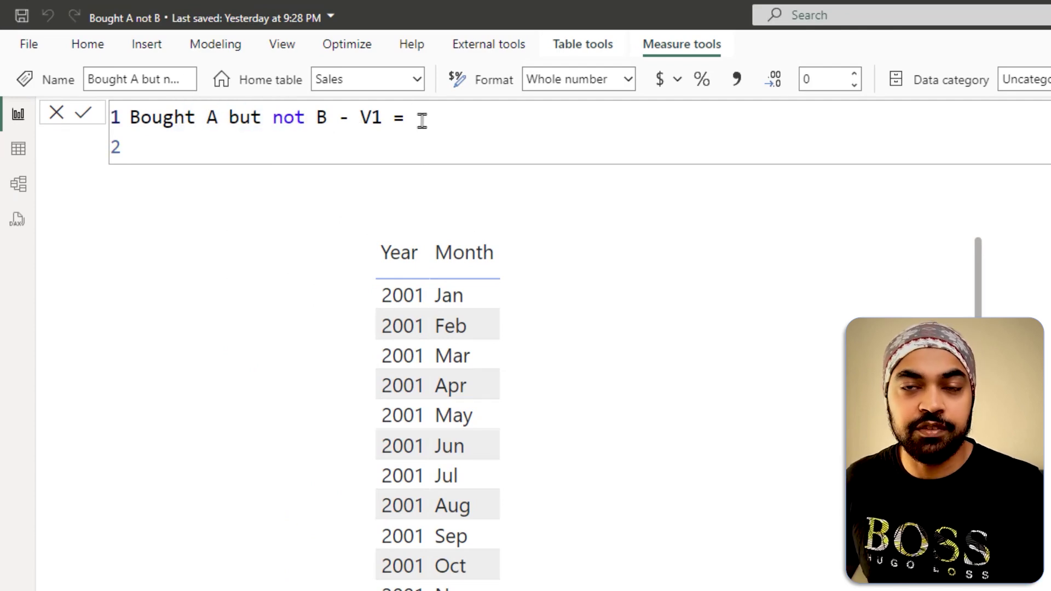
left_click(368, 150)
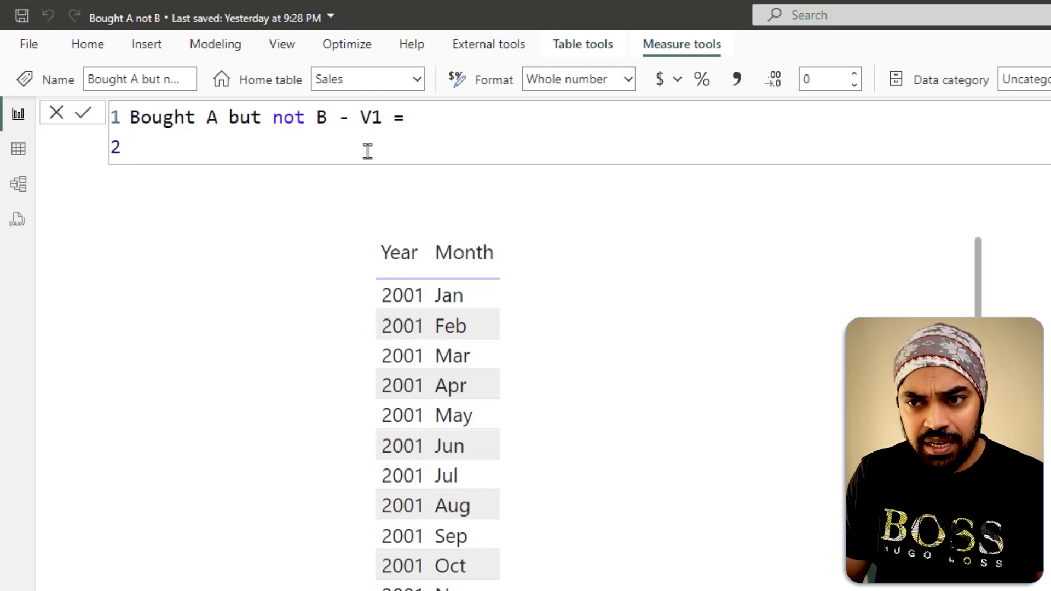
type("cak")
key("BackSpace")
key("Down")
key("Tab")
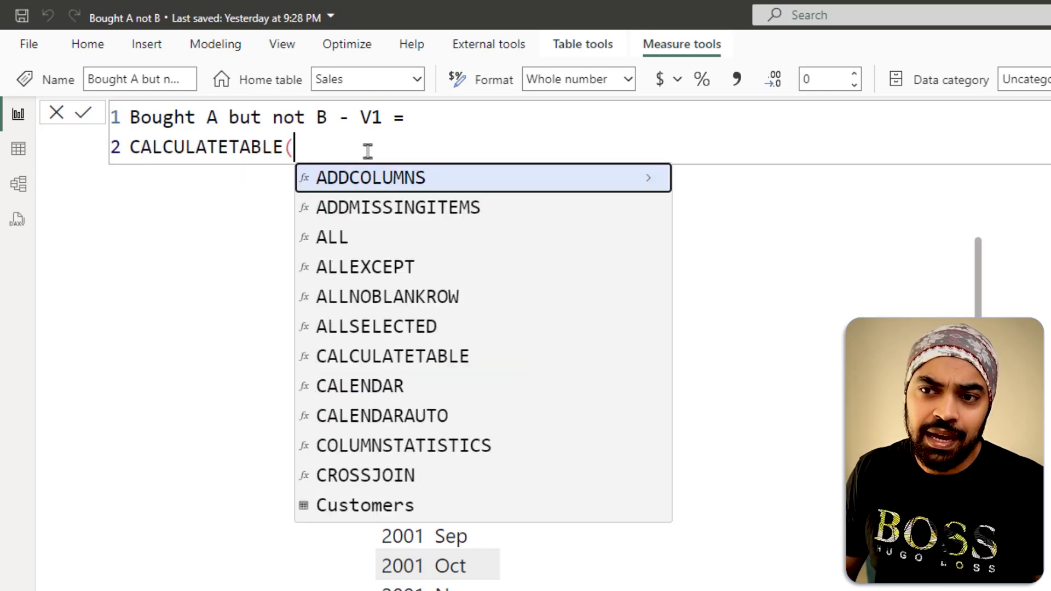
key("shift+Return")
key("Escape")
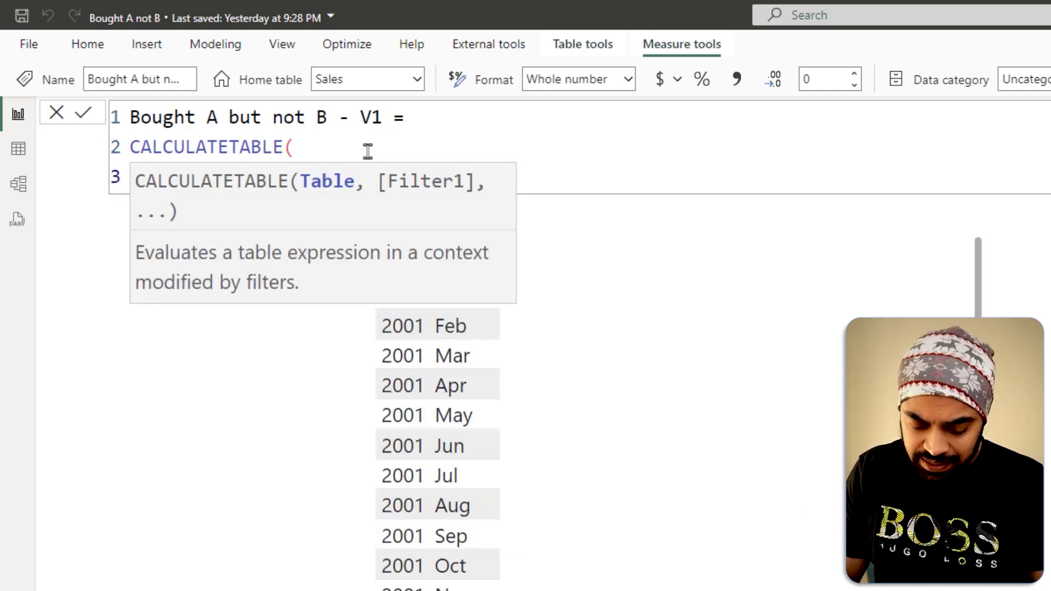
Step: Enter VALUES(Sales[CustomerKey]) as the table argument of CALCULATETABLE and start a line for the filter
type("value")
key("Tab")
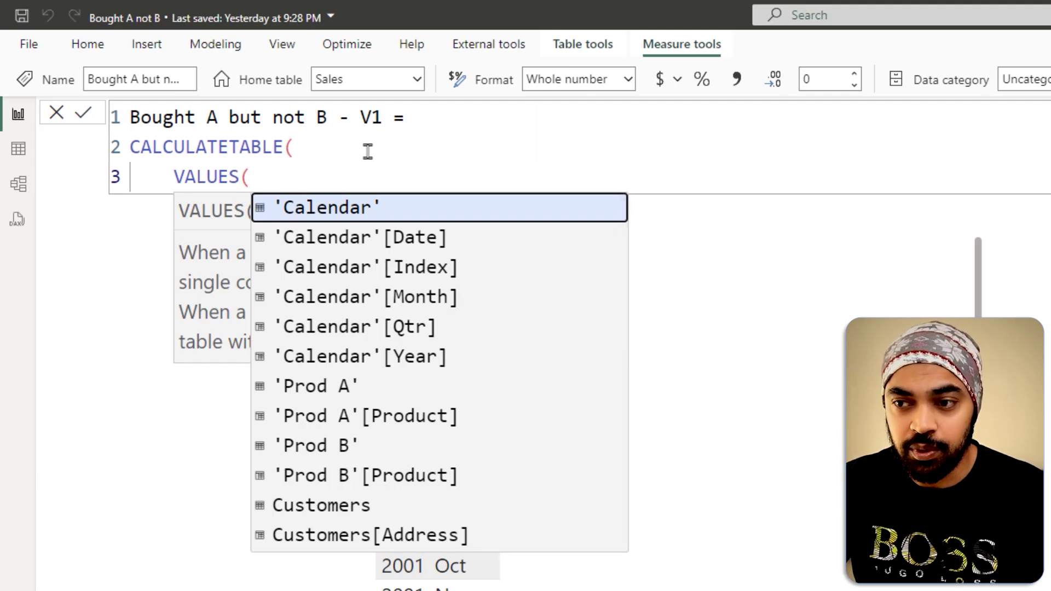
type("sal")
key("Down")
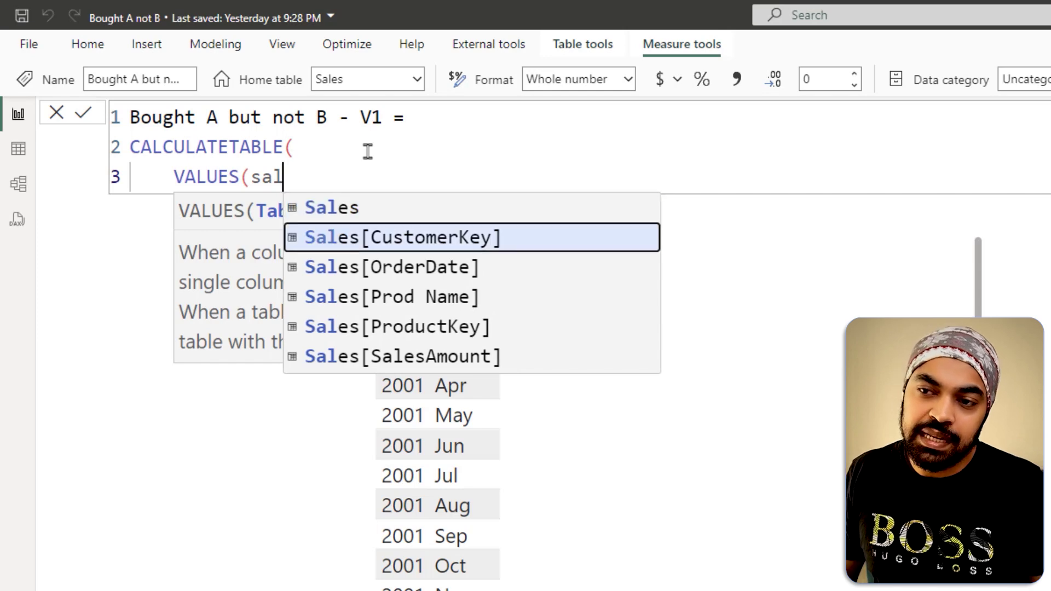
key("Tab")
type(")")
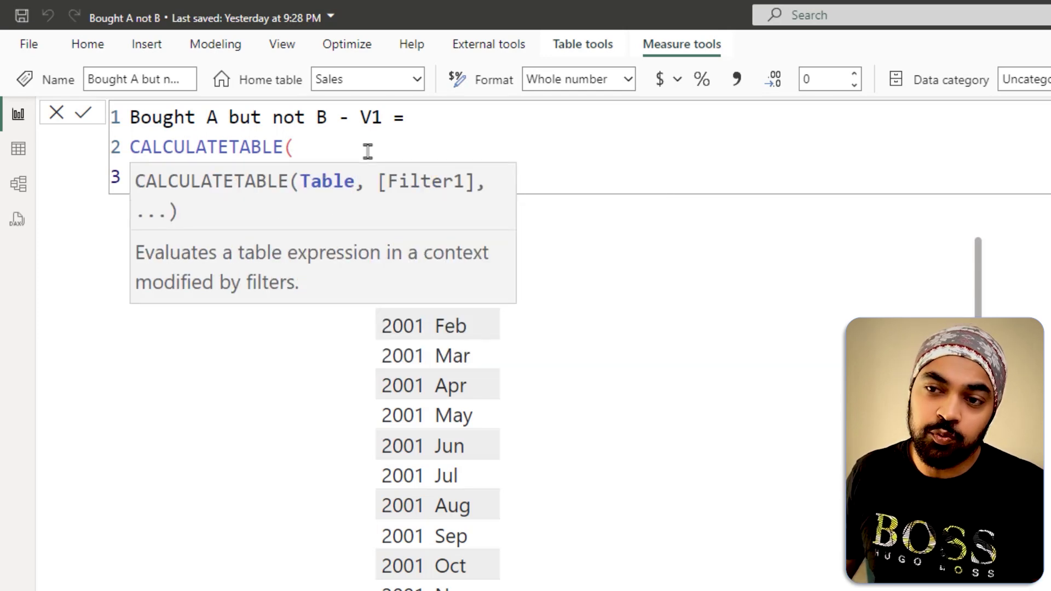
left_click(484, 177)
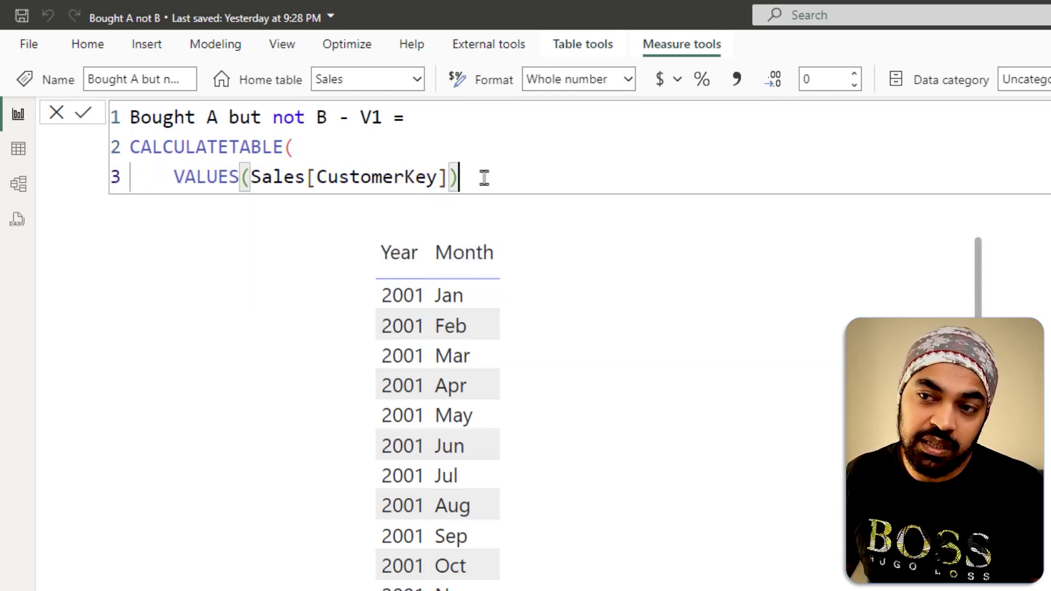
type(",")
key("shift+Return")
key("Escape")
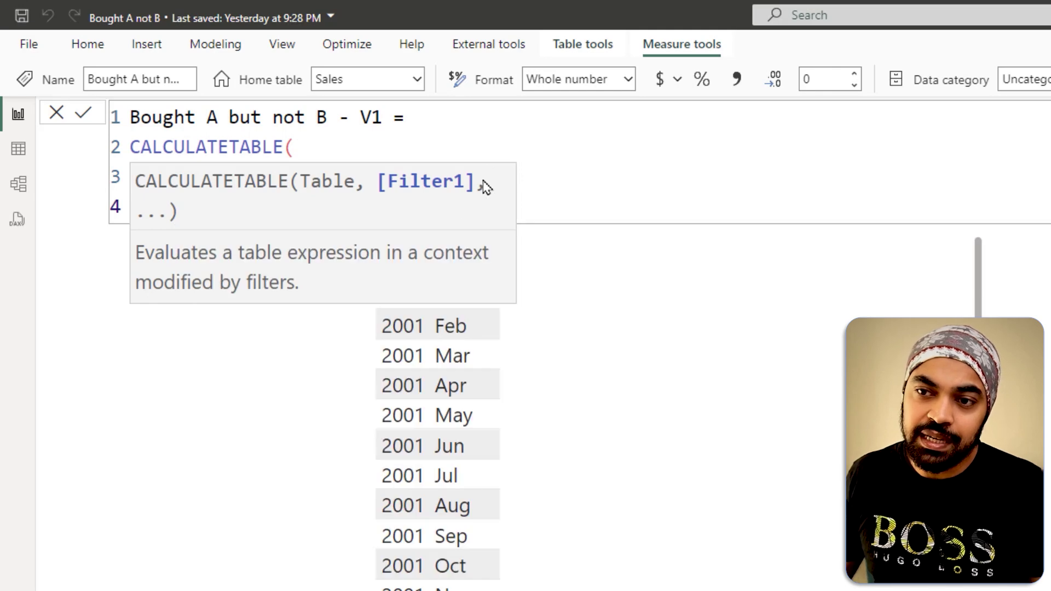
Step: Insert the Products[Product] column as the start of the CALCULATETABLE filter condition
left_click(247, 211)
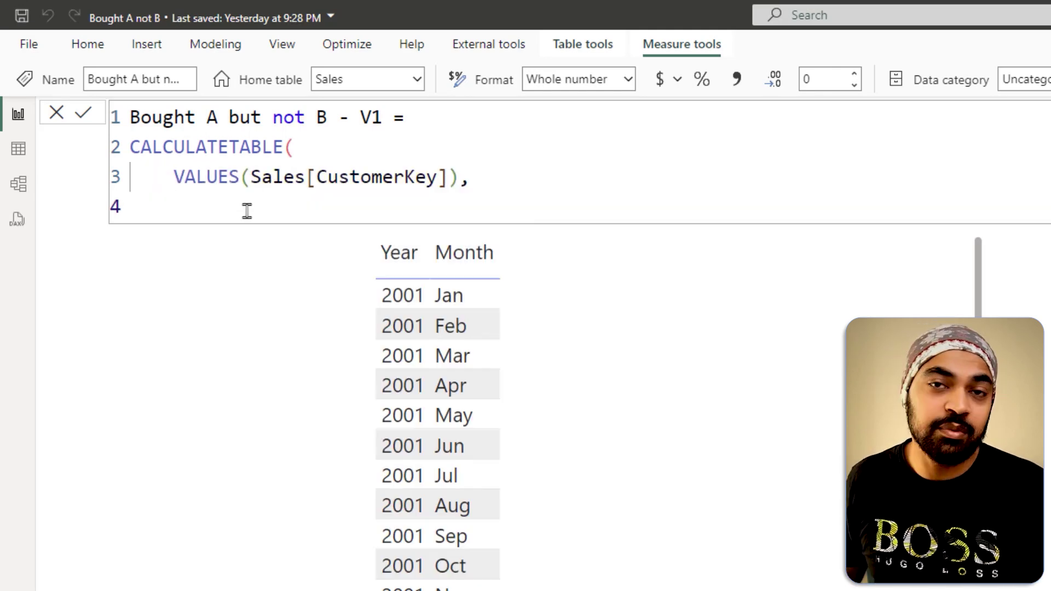
type("pro")
key("Down")
key("Down")
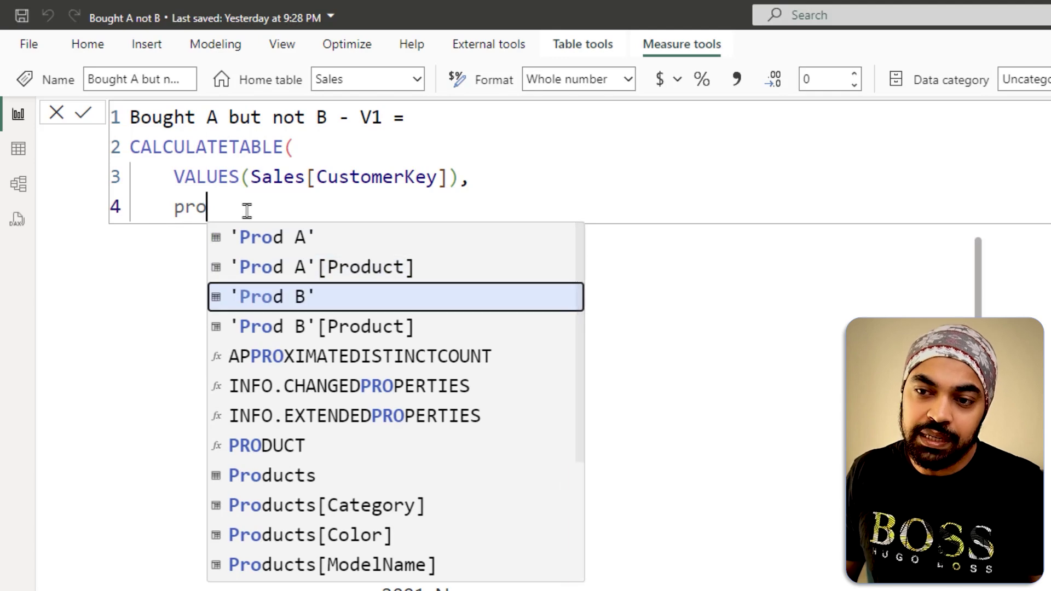
key("Down")
key("Down")
key("Down")
key("Down")
key("Down")
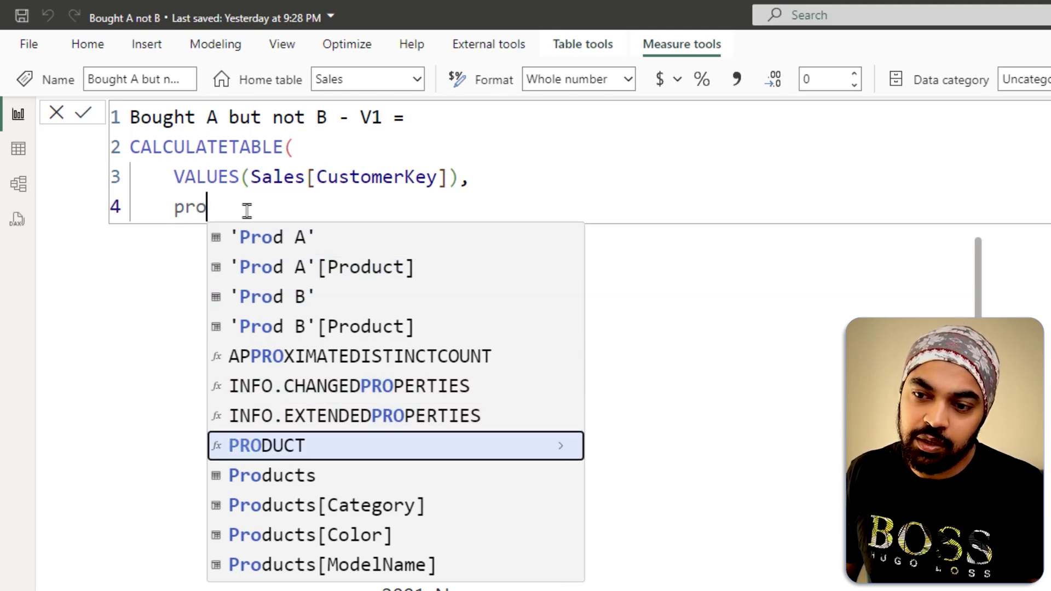
key("Down")
key("Tab")
type("[")
key("Down")
key("Down")
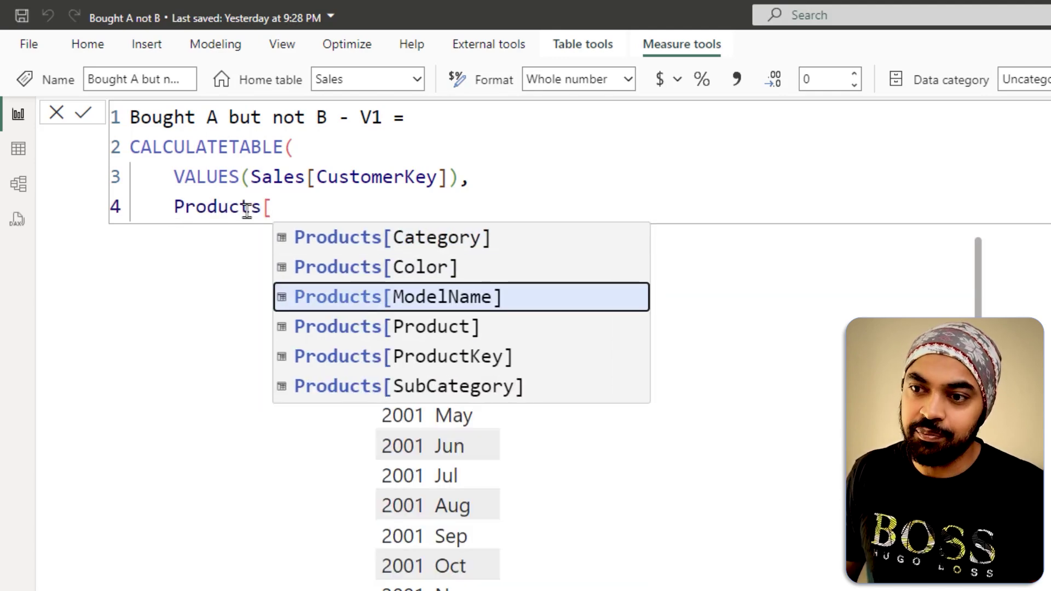
key("Down")
key("Down")
key("Up")
key("Tab")
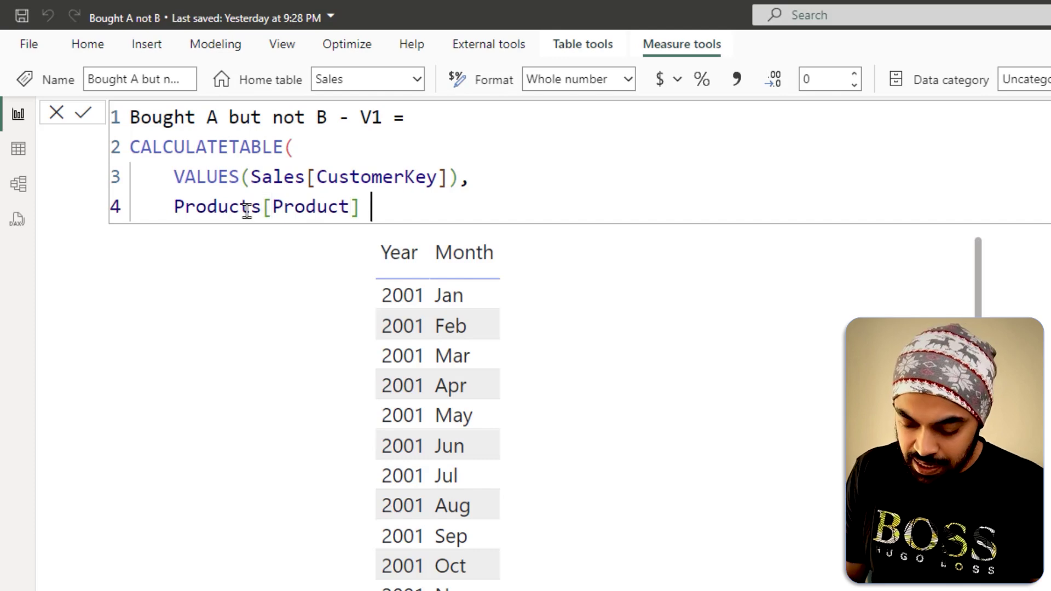
Step: Complete the product filter with = "All-Purpose Bike Stand" and close the CALCULATETABLE function on its own line
type("= \"")
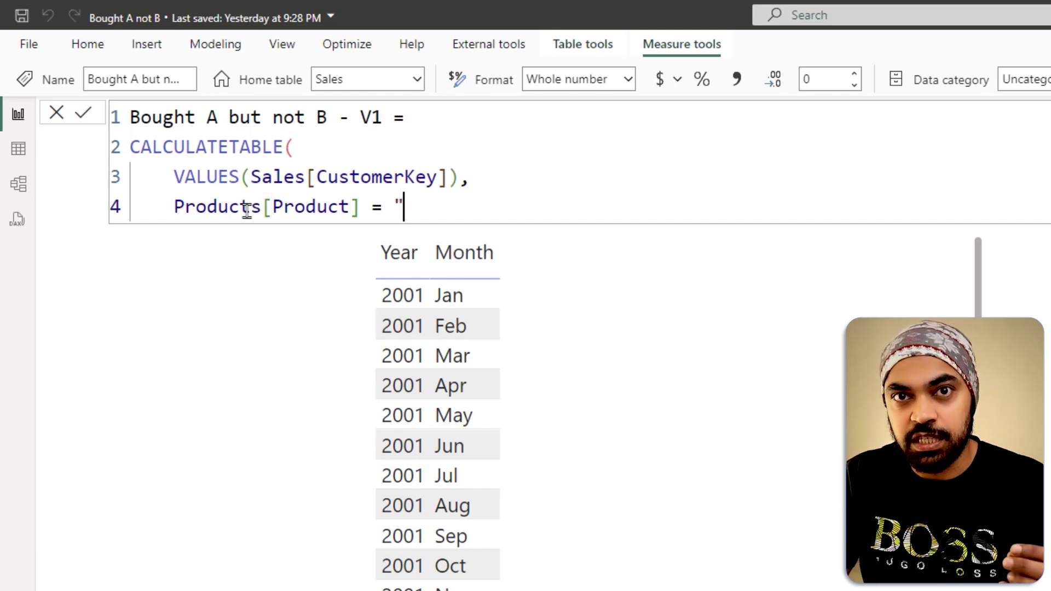
type("All-Purpose Bike Stand")
type("\"")
key("Return")
type(")")
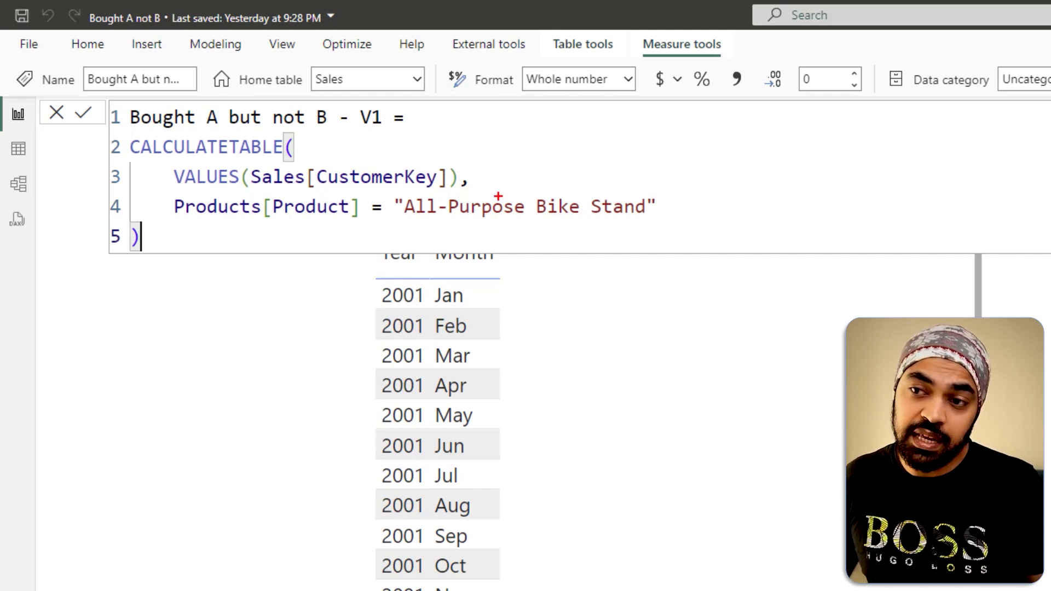
left_click_drag(498, 195, 527, 173)
key("Escape")
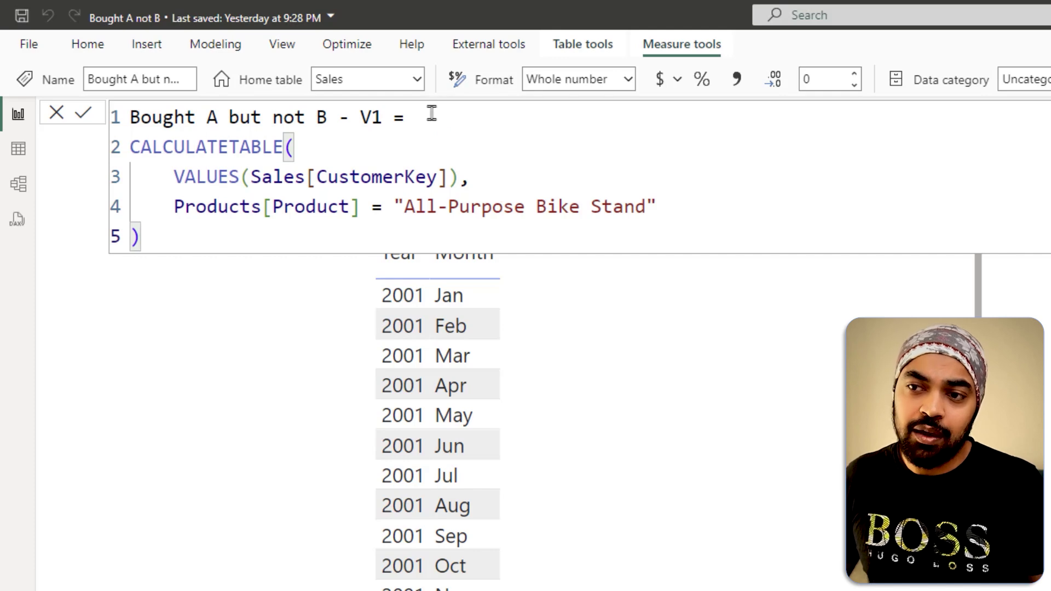
Step: Store the CALCULATETABLE expression in a variable named ACust and indent it beneath the declaration
left_click(430, 111)
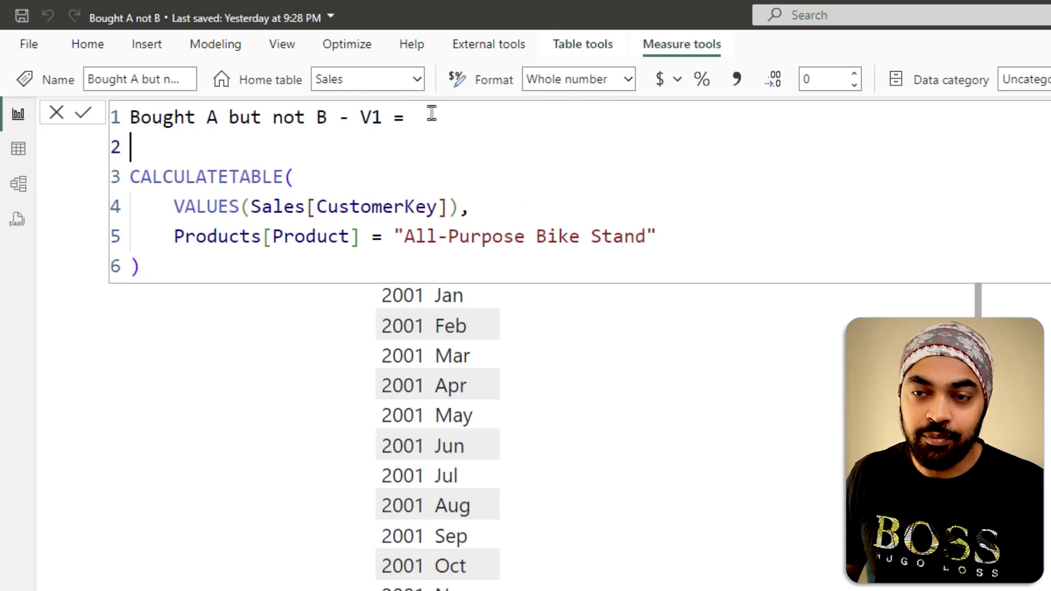
type("VAR ")
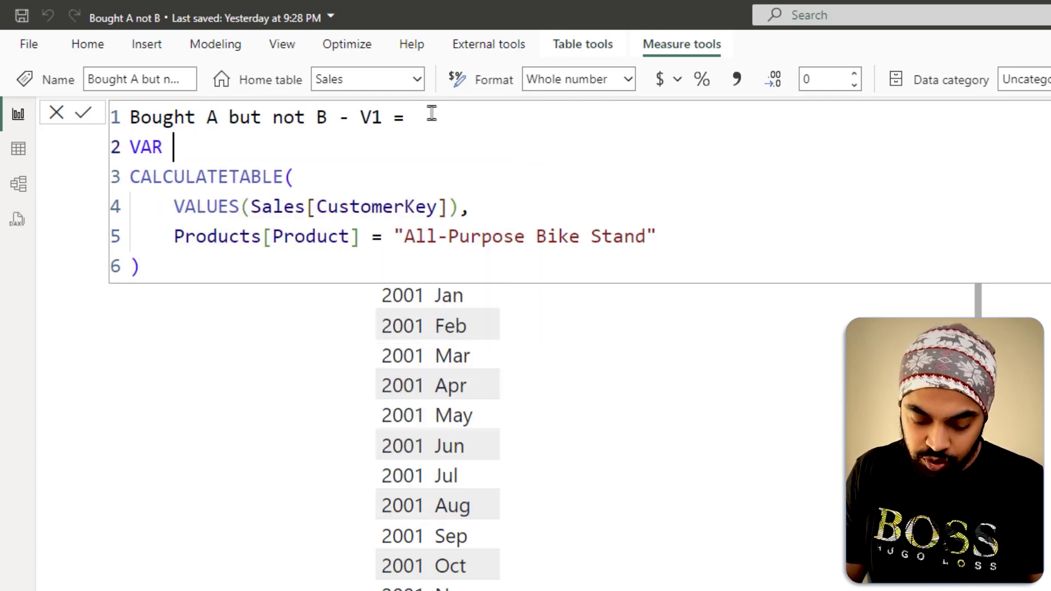
type("ACust =")
key("ctrl+shift+End")
key("Tab")
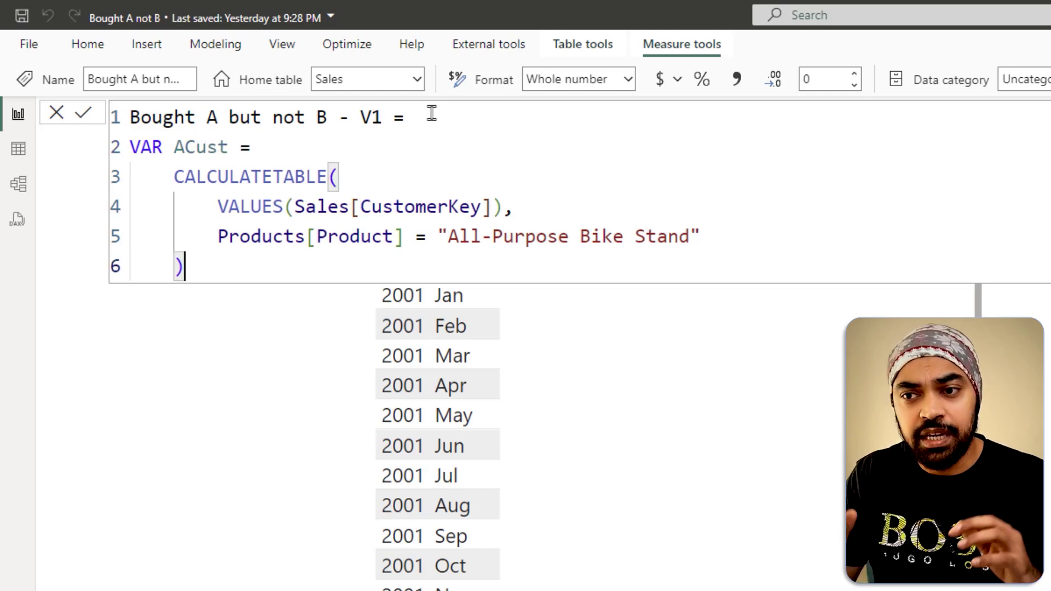
Step: Duplicate the whole ACust variable block below itself and rename the copy BCust
key("shift+Up")
key("shift+Up")
key("shift+Up")
key("shift+Up")
key("shift+alt+Down")
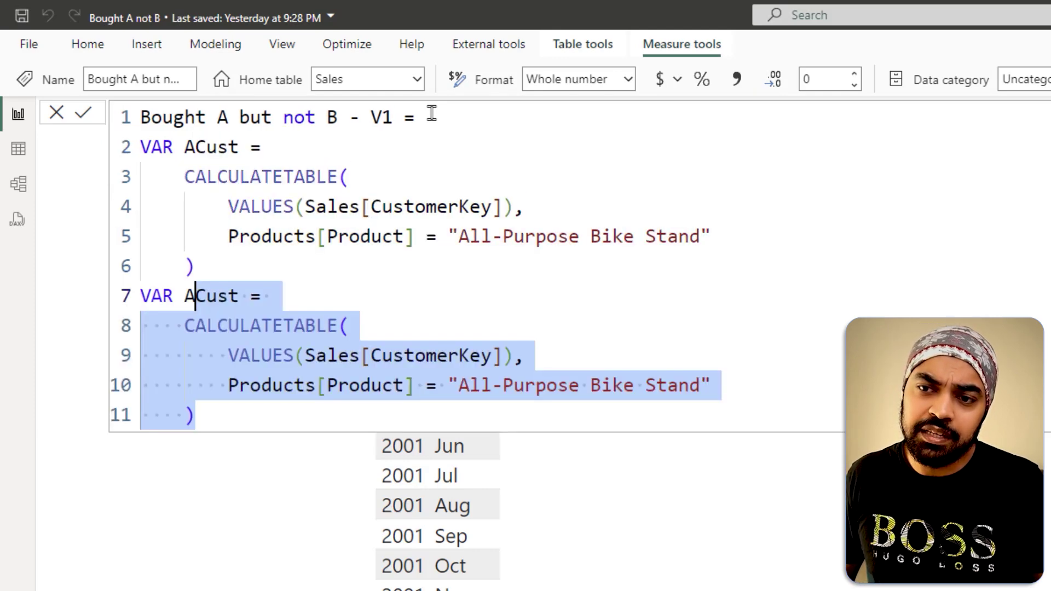
key("Left")
key("shift+Left")
type("B")
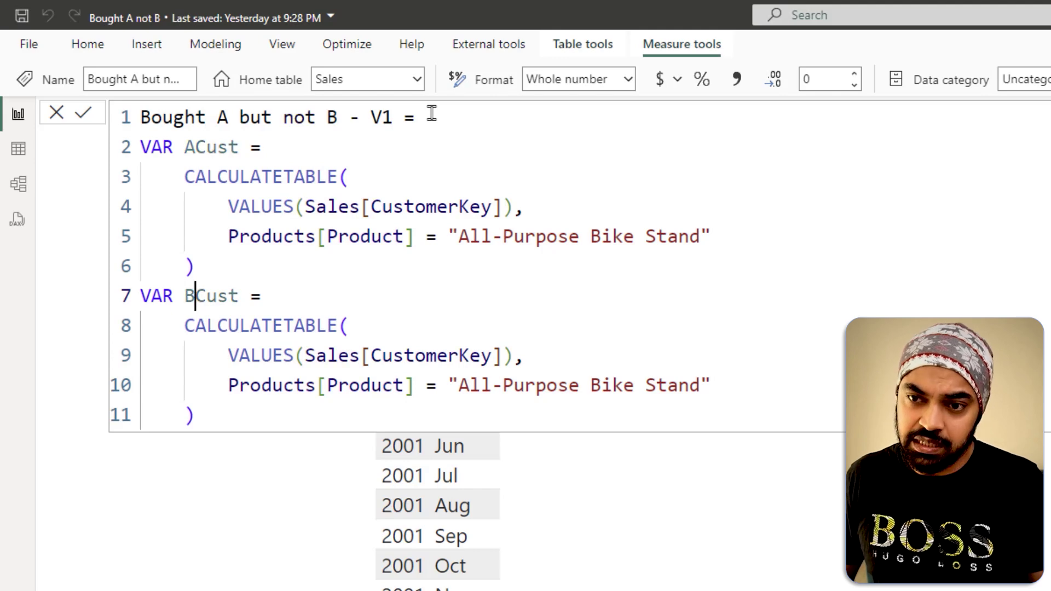
Step: Change the product name in the BCust filter to "Bike Wash - Dissolver"
key("Down")
key("Down")
key("Down")
key("ctrl+Right")
key("ctrl+Right")
key("ctrl+Right")
key("ctrl+Right")
key("ctrl+Right")
key("ctrl+Right")
key("ctrl+Right")
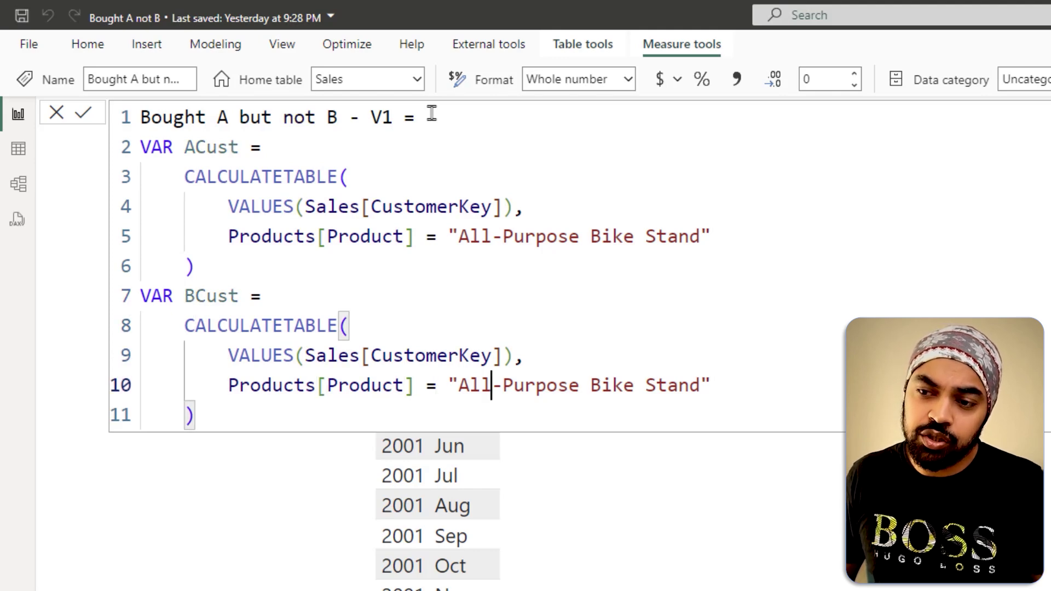
key("ctrl+shift+Left")
key("Left")
key("shift+End")
key("shift+Left")
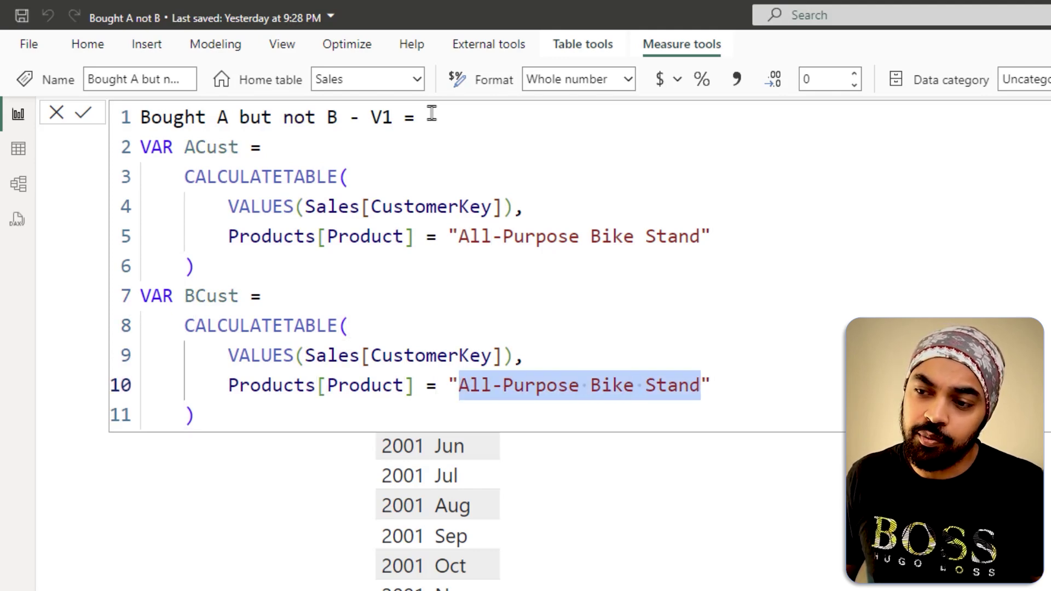
type("Bike Wash - Dissolver")
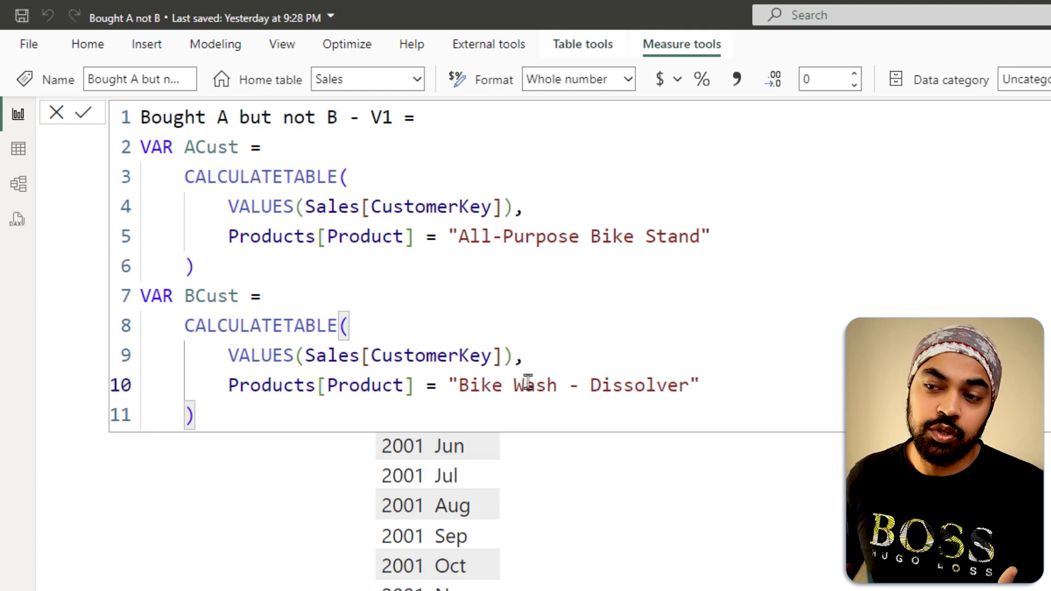
left_click(290, 412)
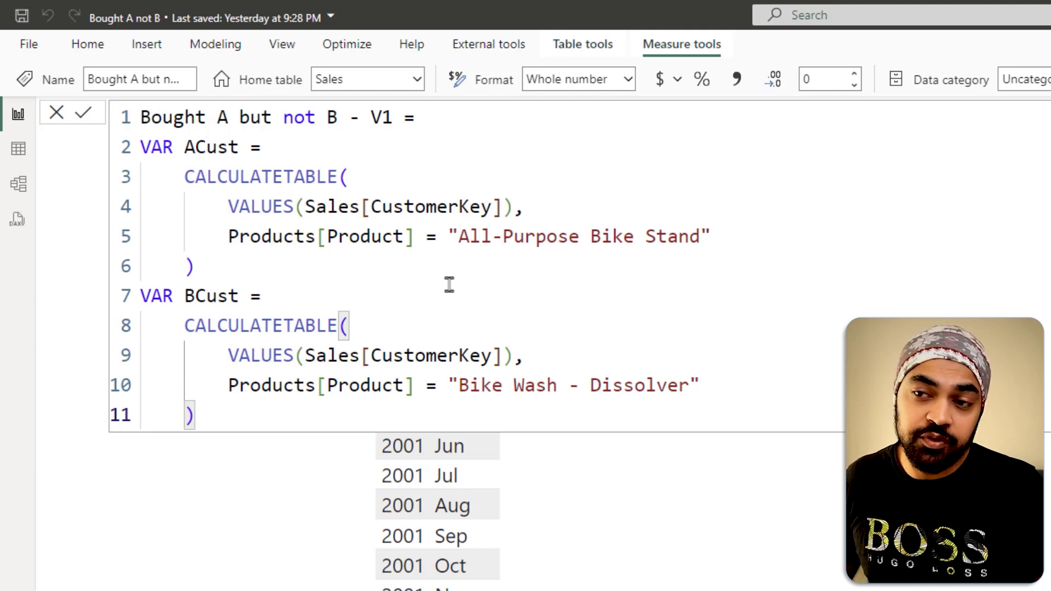
key("ctrl+2")
mouse_move(666, 162)
left_mouse_down()
mouse_move(713, 177)
mouse_move(709, 262)
mouse_move(682, 268)
left_mouse_up()
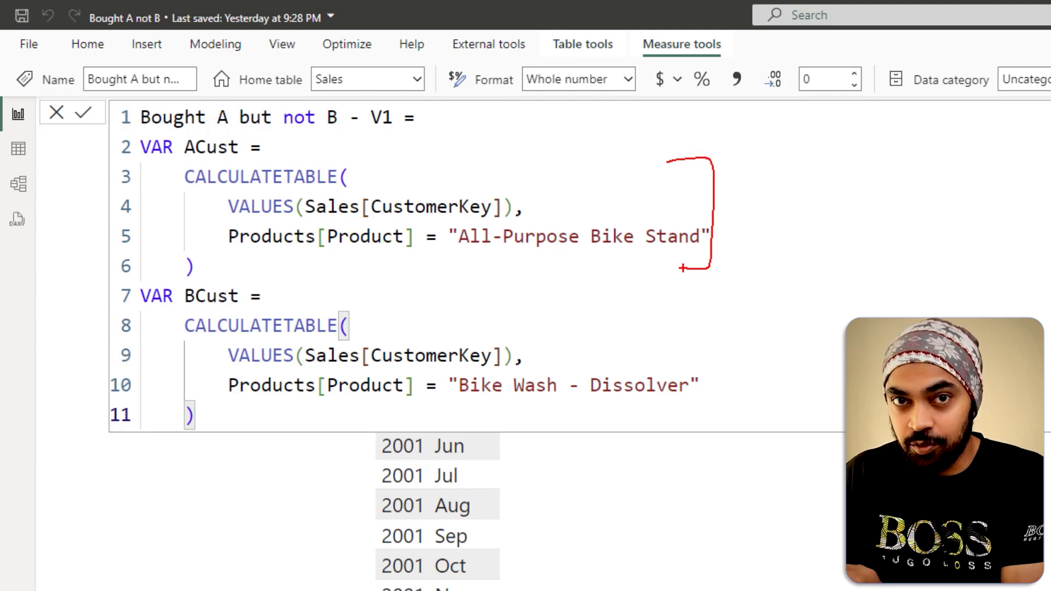
key("Escape")
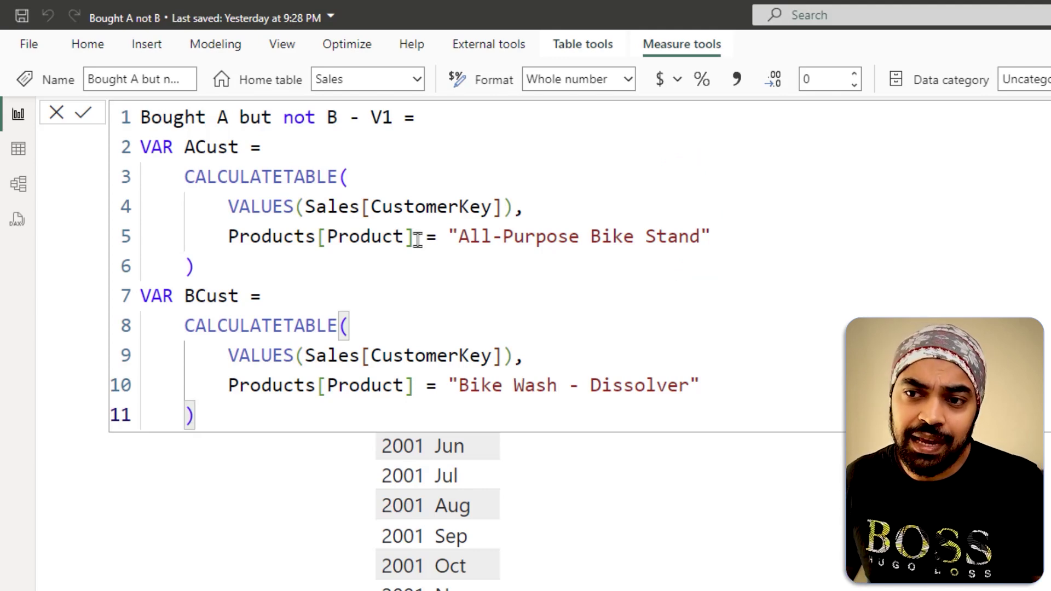
mouse_move(223, 193)
left_mouse_down()
mouse_move(310, 220)
mouse_move(452, 221)
mouse_move(522, 221)
mouse_move(592, 195)
left_mouse_up()
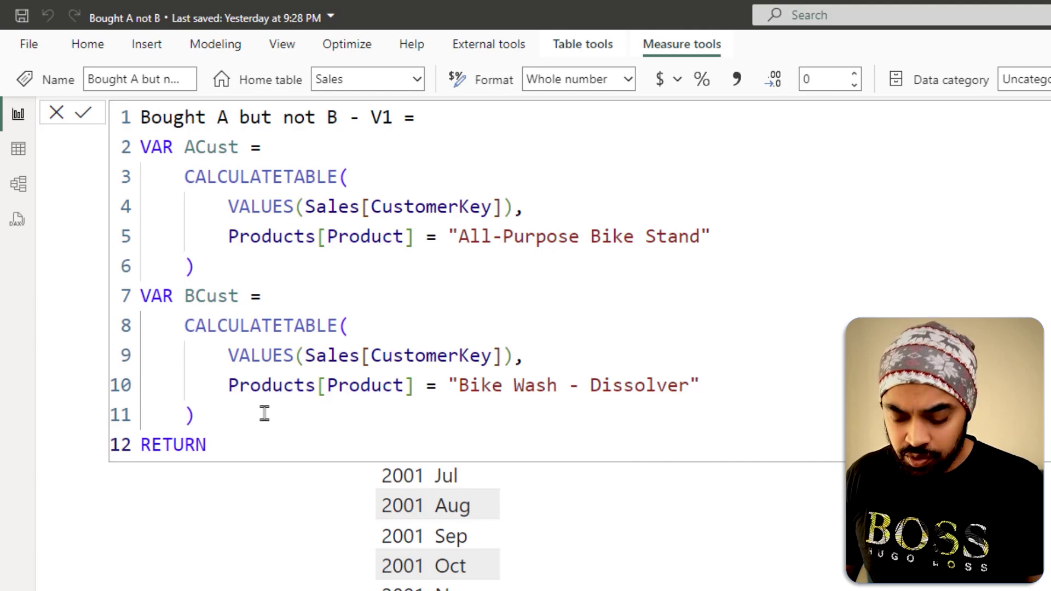
Step: Add a RETURN section beneath the variables with the expression EXCEPT(ACust,BCust)
key("Return")
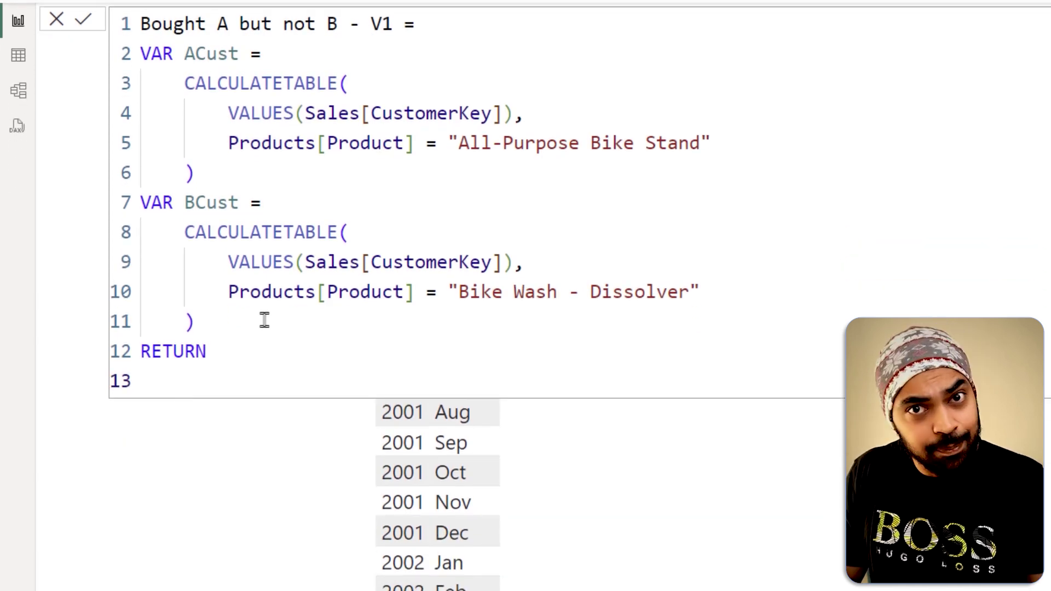
type("Exce")
key("Tab")
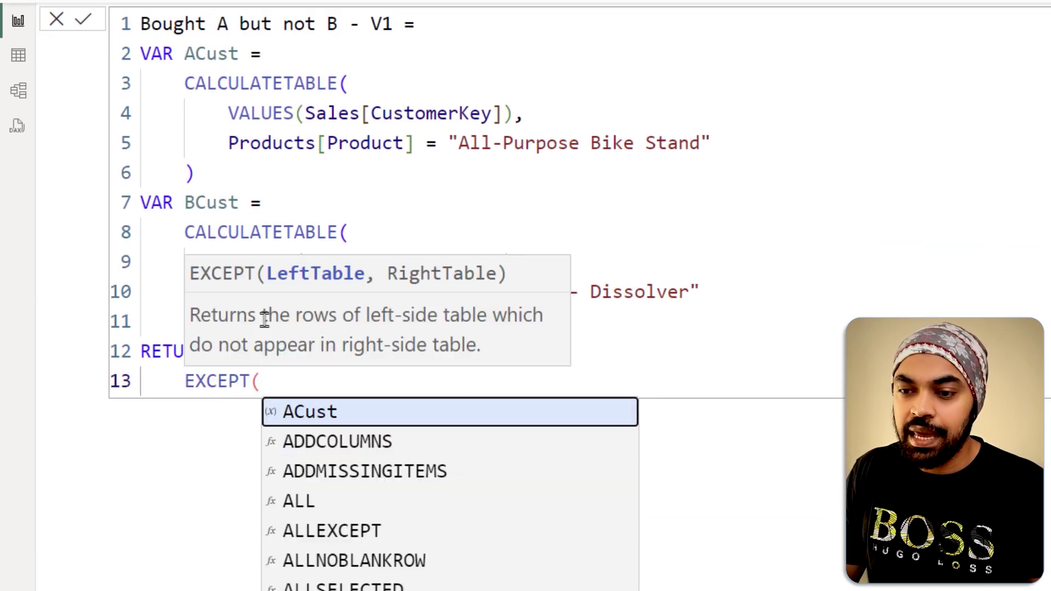
type("a")
key("Tab")
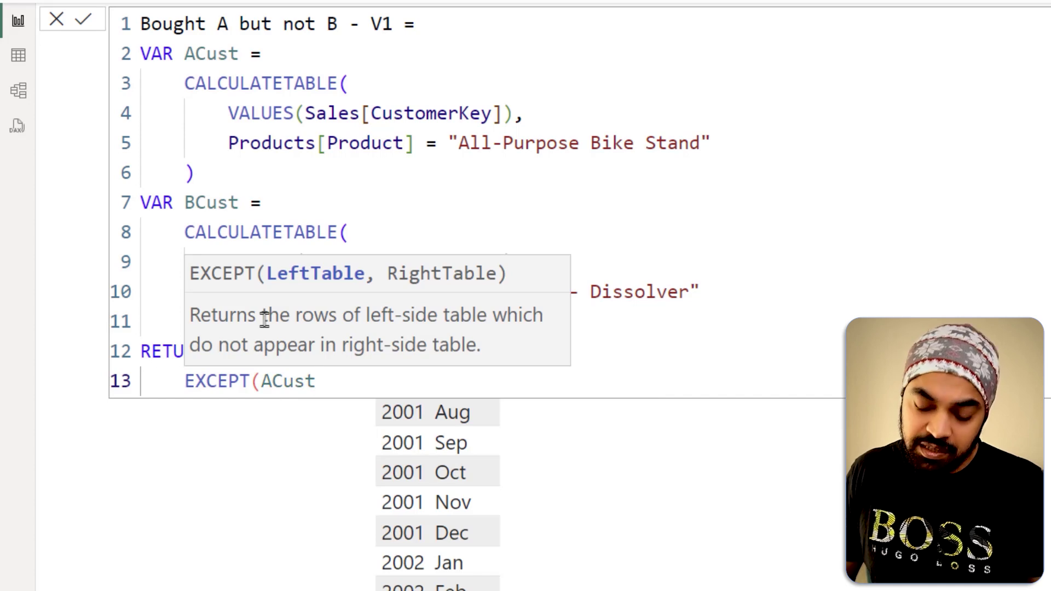
type(",")
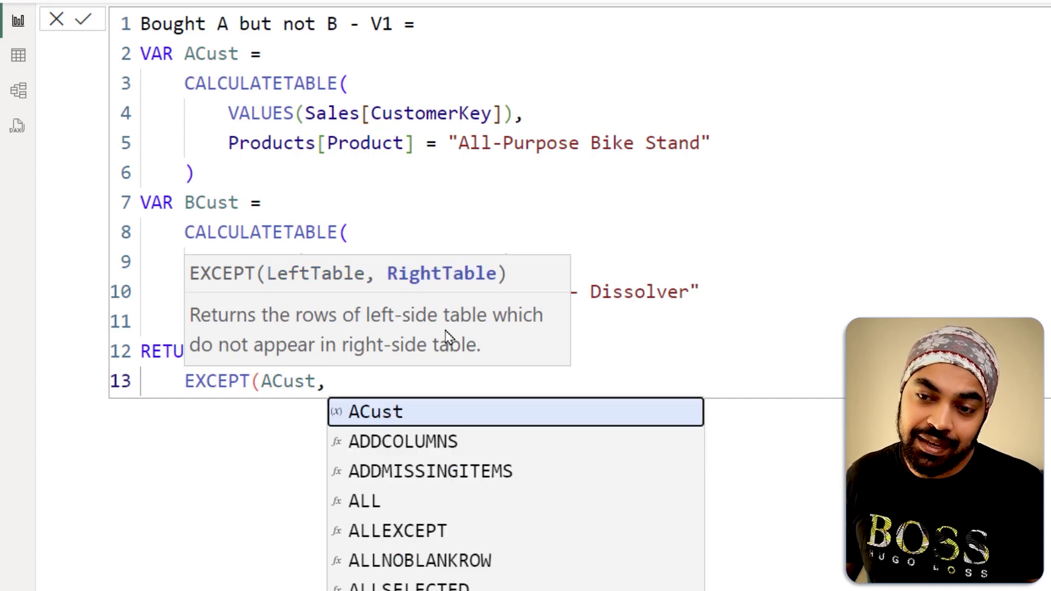
type("bs")
key("BackSpace")
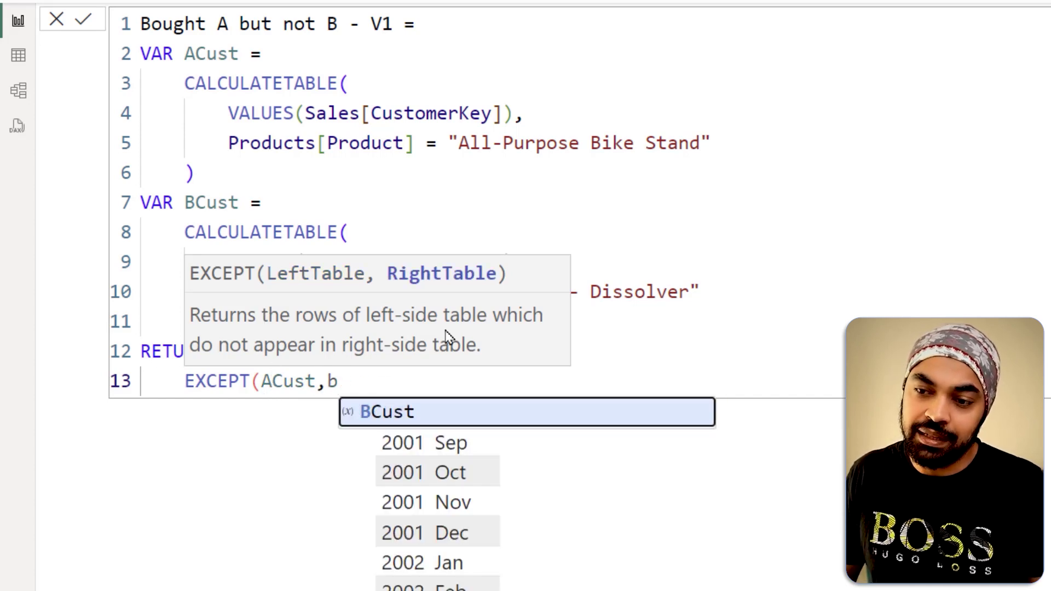
key("Tab")
type(")")
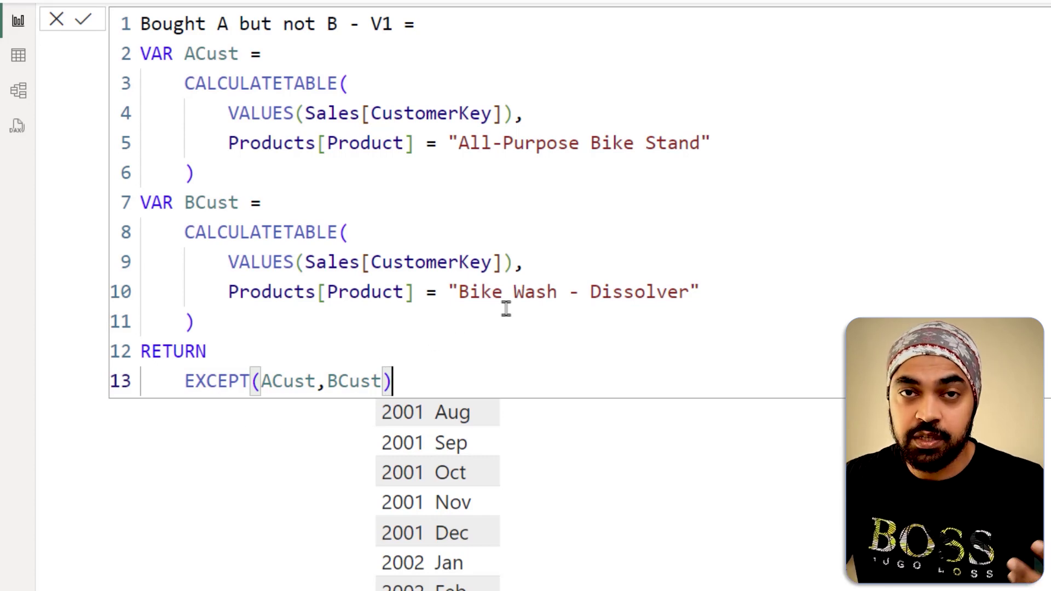
Step: Wrap the EXCEPT expression in the RETURN section in COUNTROWS and commit the measure
left_click(185, 381)
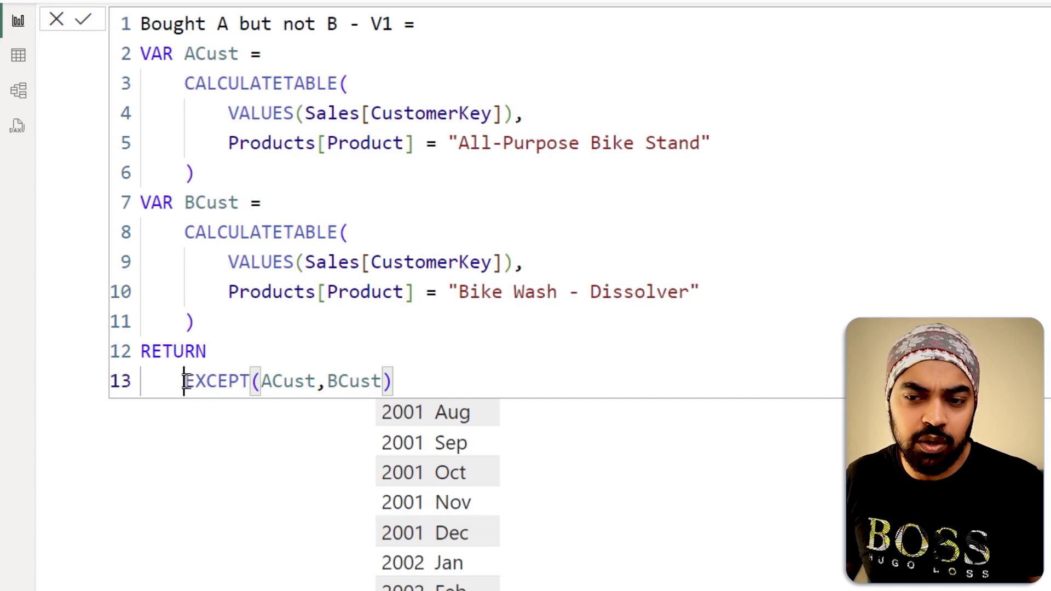
type("coun")
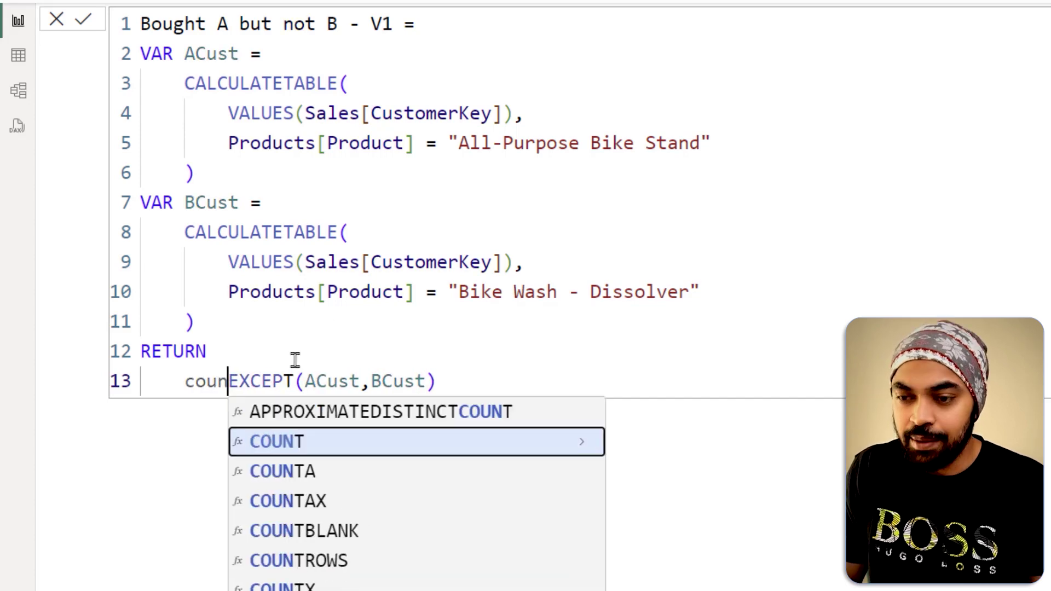
key("Down")
key("Down")
key("Down")
key("Tab")
key("ctrl+Right")
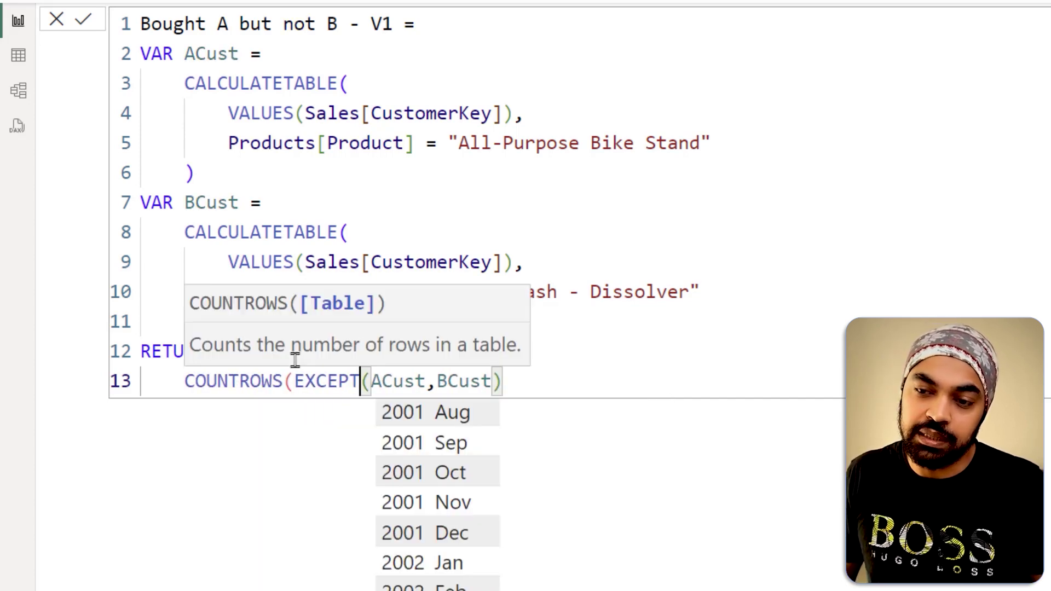
key("End")
type(")")
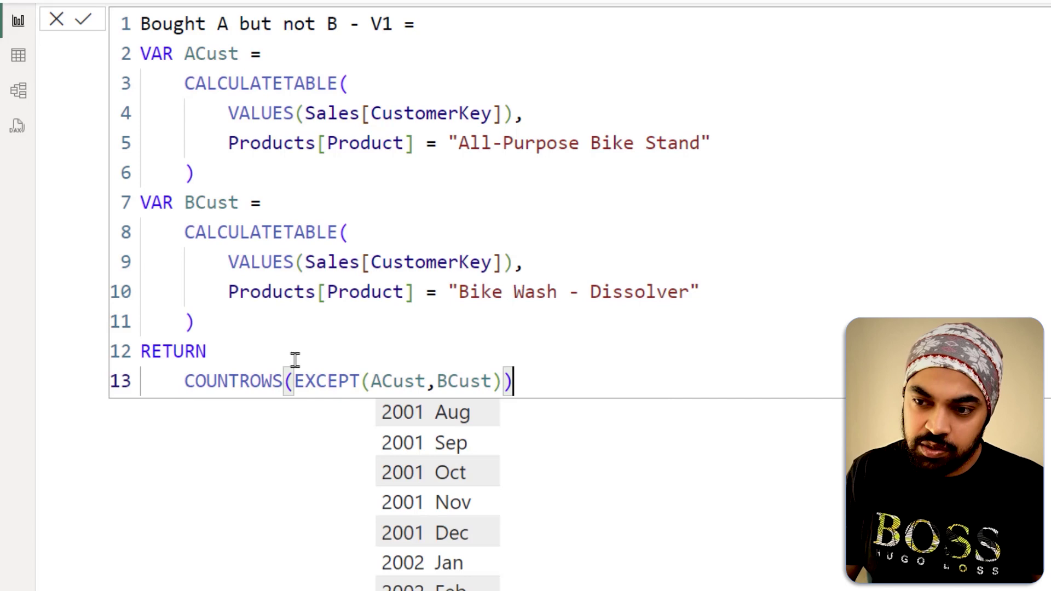
left_click(82, 20)
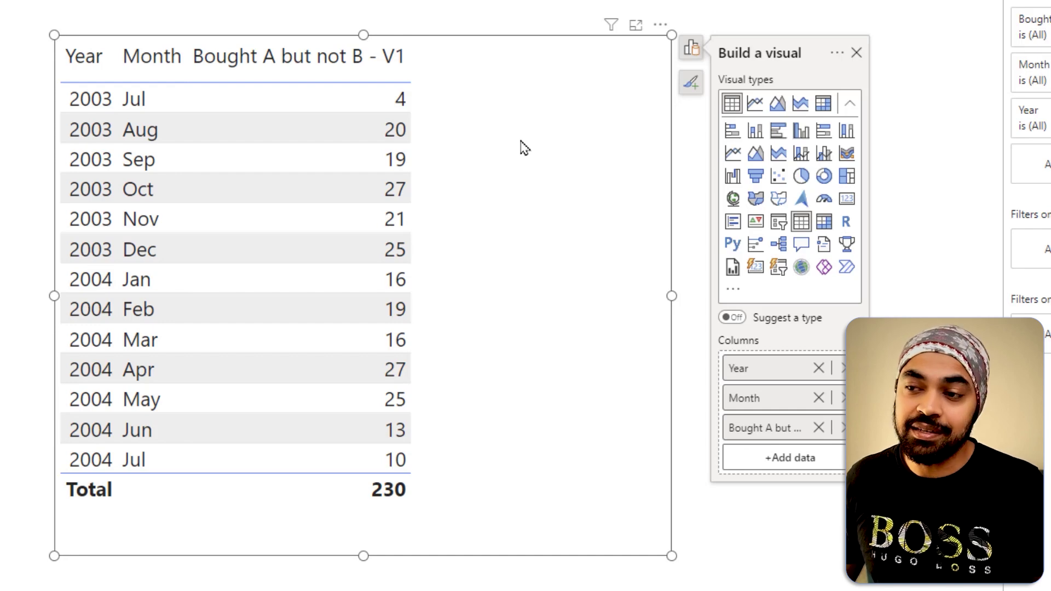
Step: Check the V1 measure's monthly values and total against the Excel figures, and review the product names hardcoded in its filters
left_click_drag(57, 76, 154, 120)
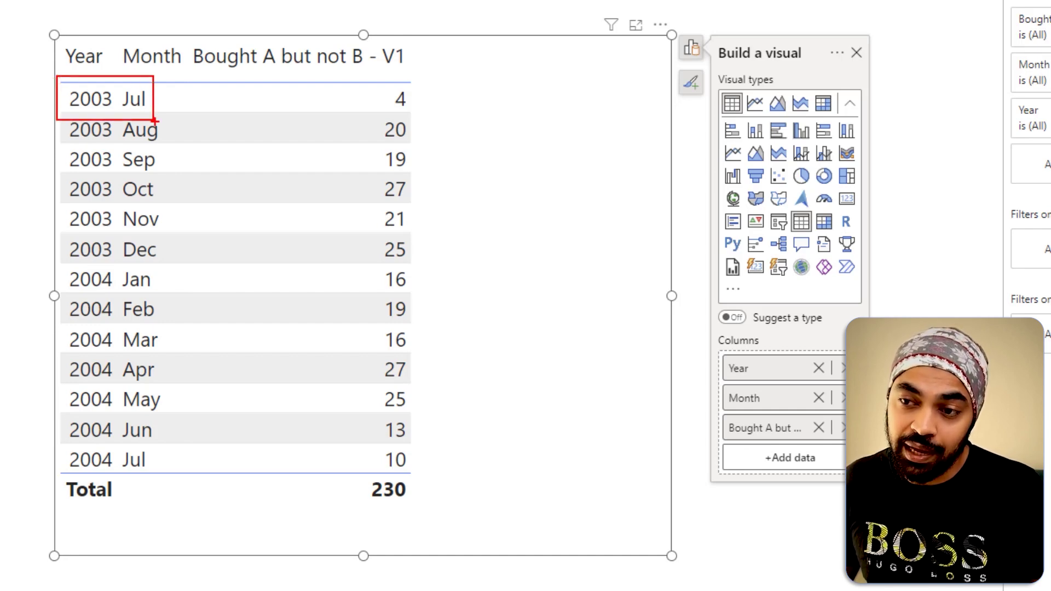
left_click_drag(416, 93, 432, 73)
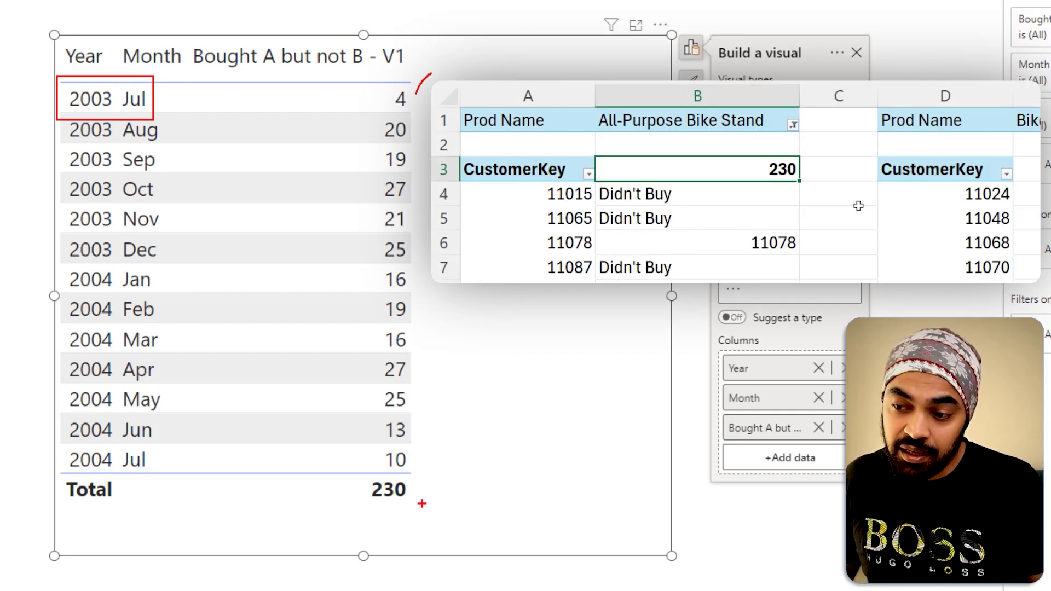
mouse_move(401, 470)
left_mouse_down()
mouse_move(349, 475)
mouse_move(342, 503)
mouse_move(376, 516)
mouse_move(429, 471)
left_mouse_up()
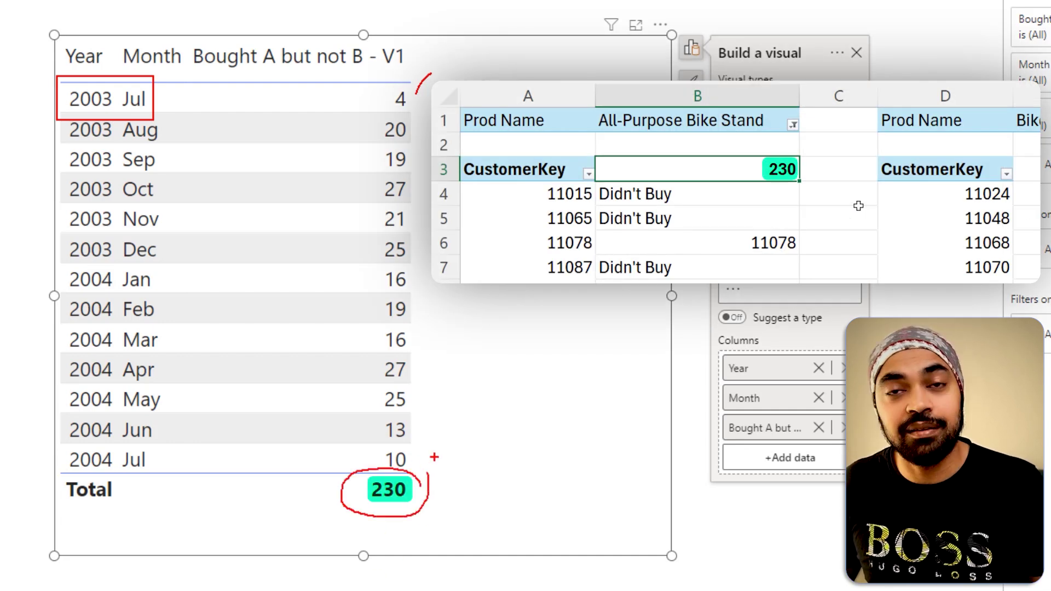
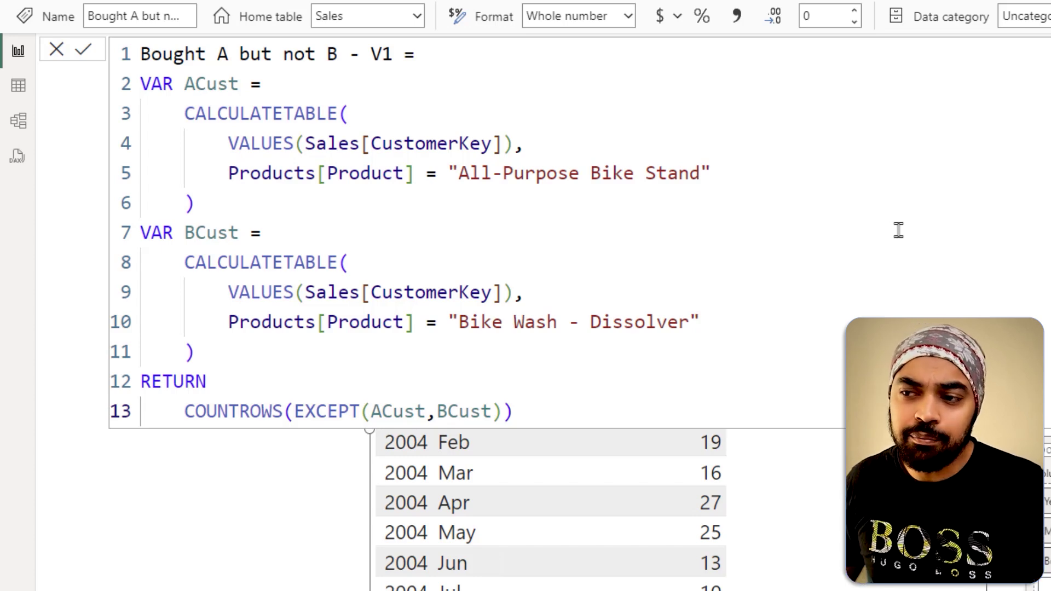
left_click_drag(713, 192, 740, 167)
left_click_drag(699, 320, 718, 297)
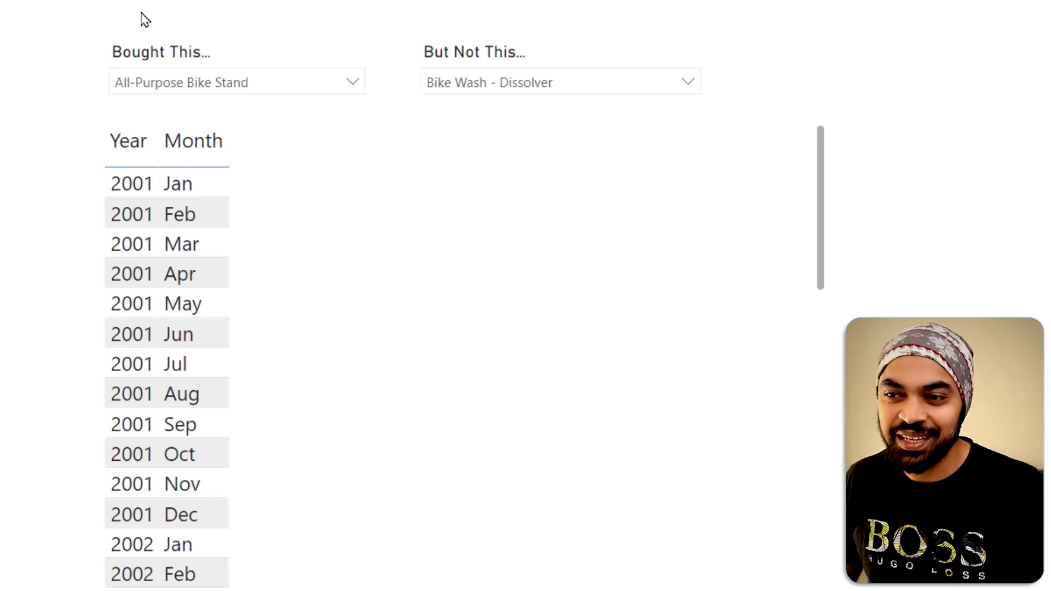
Step: Review the Bought This and But Not This slicers and locate the disconnected Prod A and Prod B tables in the data model
left_click_drag(218, 57, 232, 37)
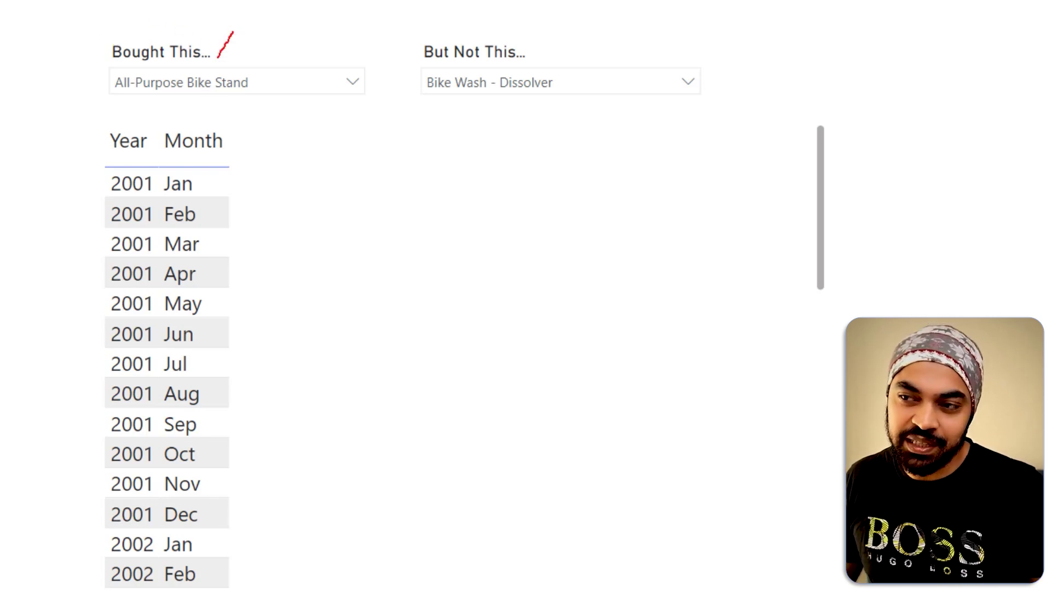
key("Escape")
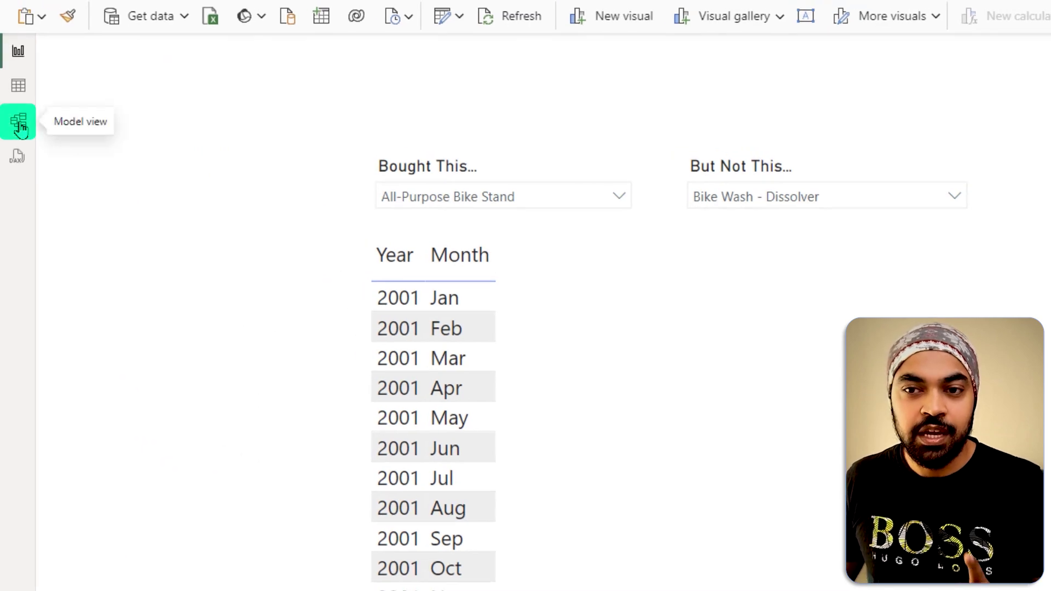
left_click(19, 125)
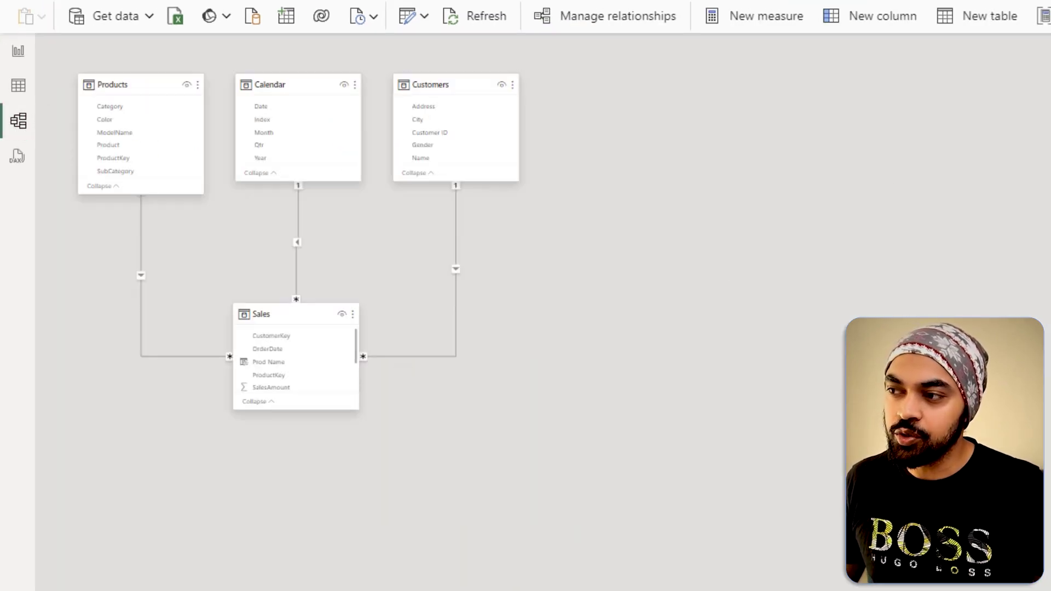
left_click_drag(1040, 76, 529, 181)
scroll(535, 179, "up", 2)
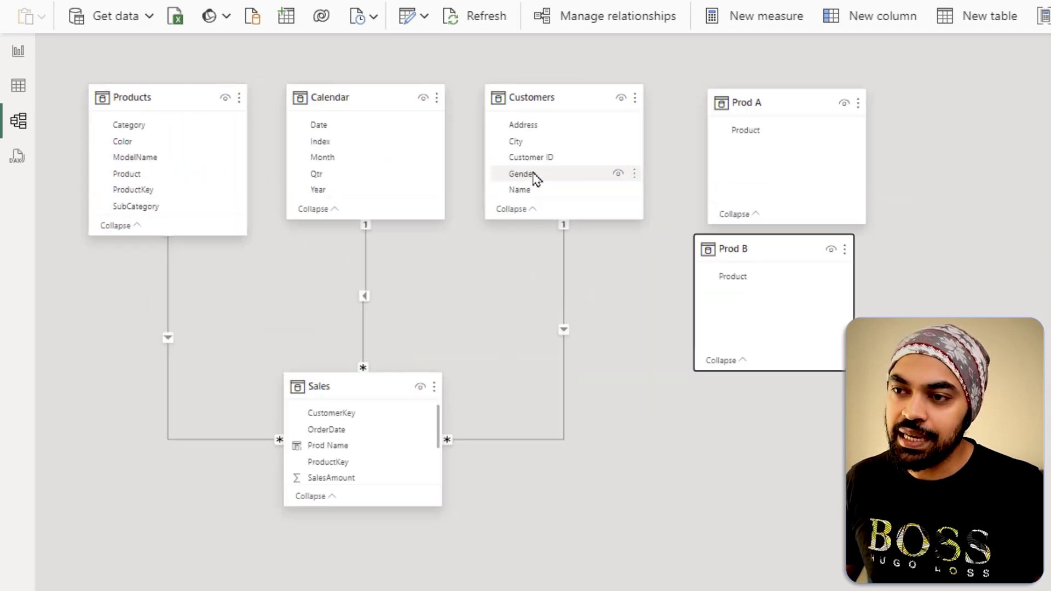
scroll(535, 178, "up", 1)
mouse_move(875, 96)
left_mouse_down()
mouse_move(776, 100)
mouse_move(837, 170)
mouse_move(874, 97)
left_mouse_up()
mouse_move(884, 274)
left_mouse_down()
mouse_move(842, 257)
mouse_move(846, 338)
mouse_move(871, 261)
left_mouse_up()
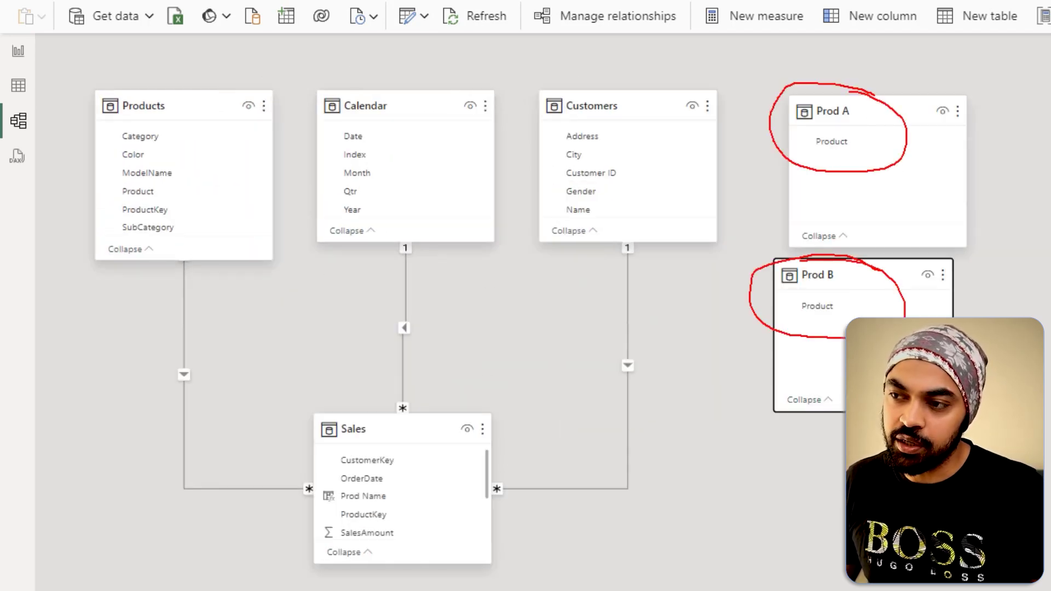
Step: Inspect the DAX definition of the Prod A table at a larger formula text size
left_click(865, 115)
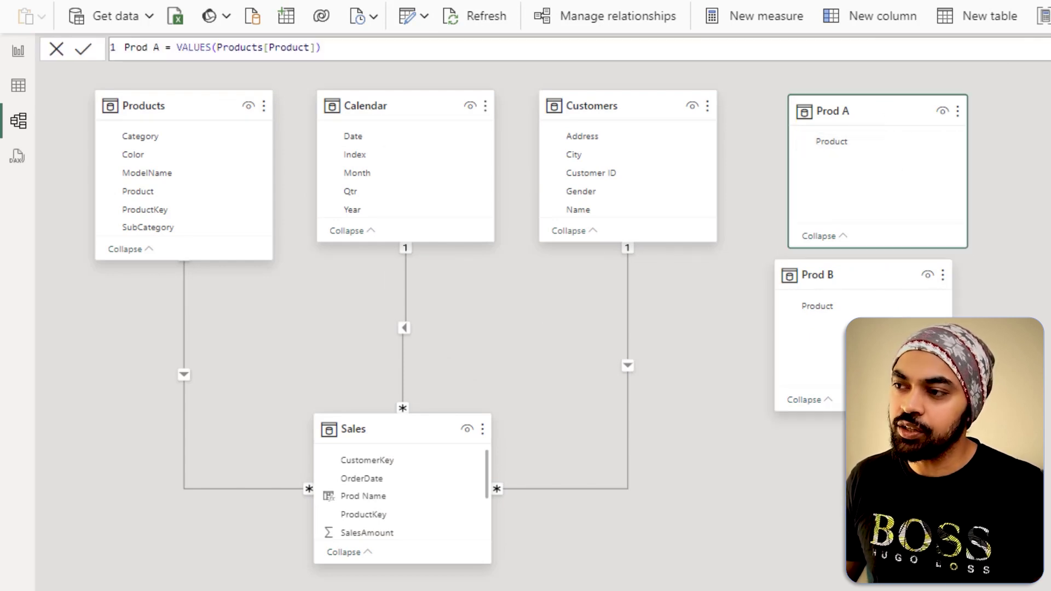
left_click(1036, 43)
scroll(1036, 42, "up", 3)
scroll(1036, 42, "up", 3)
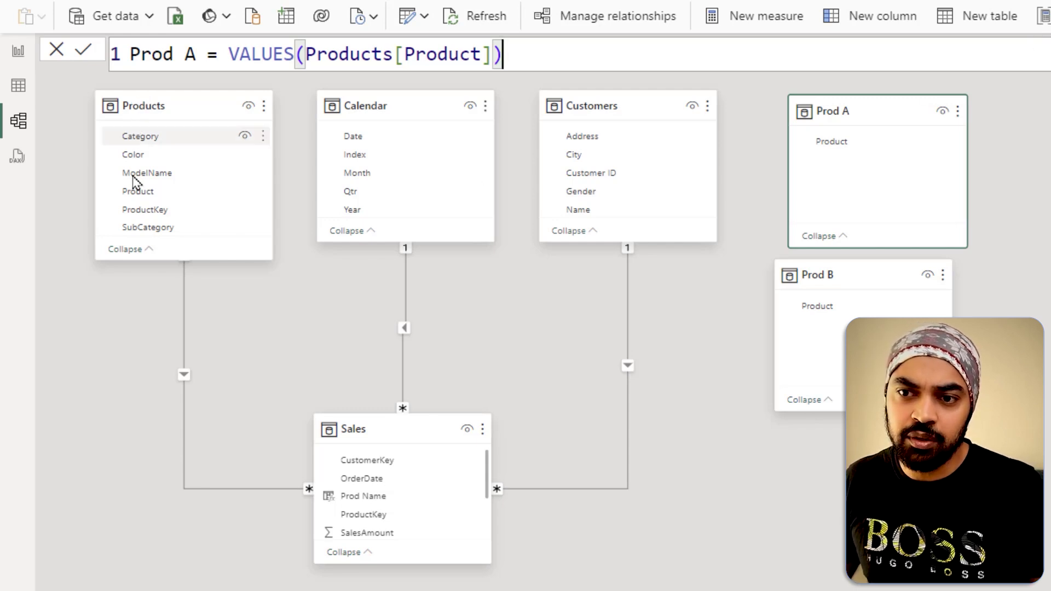
mouse_move(100, 182)
left_mouse_down()
mouse_move(173, 201)
mouse_move(329, 78)
left_mouse_up()
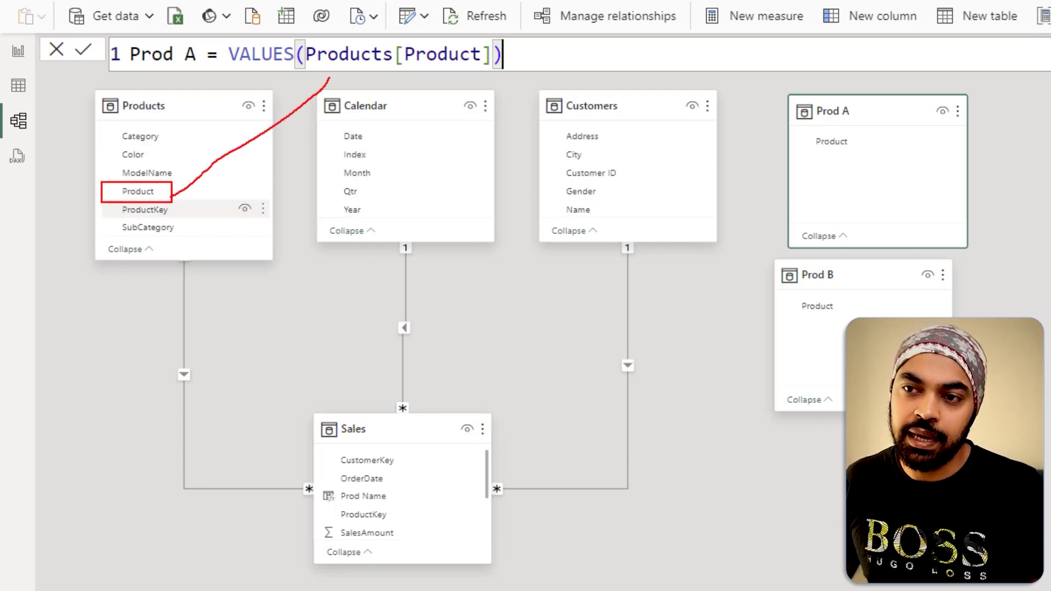
mouse_move(519, 54)
left_mouse_down()
mouse_move(549, 38)
mouse_move(715, 63)
mouse_move(783, 105)
mouse_move(783, 89)
mouse_move(752, 124)
left_mouse_up()
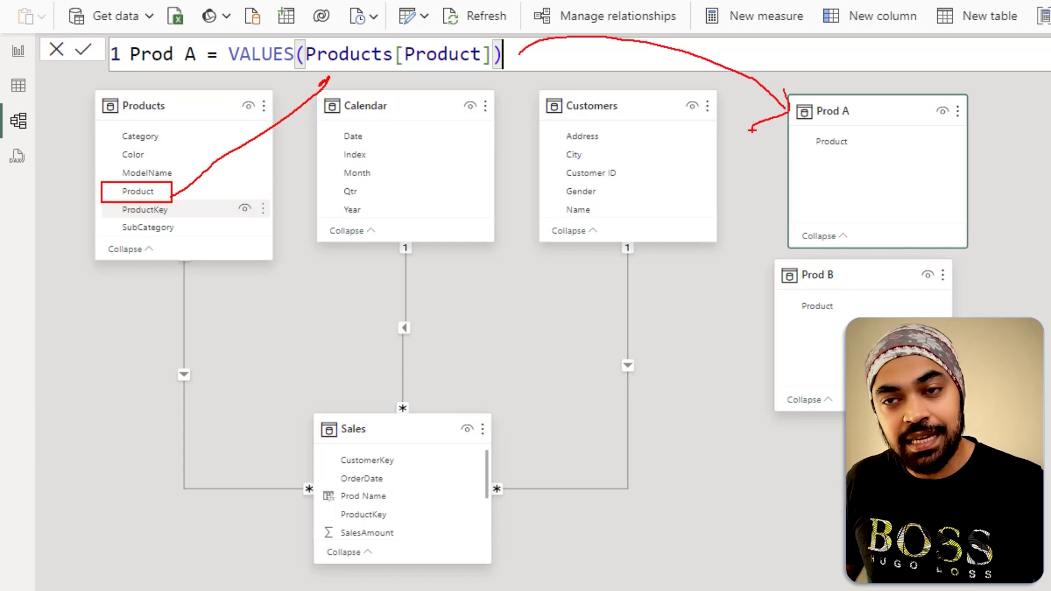
key("Escape")
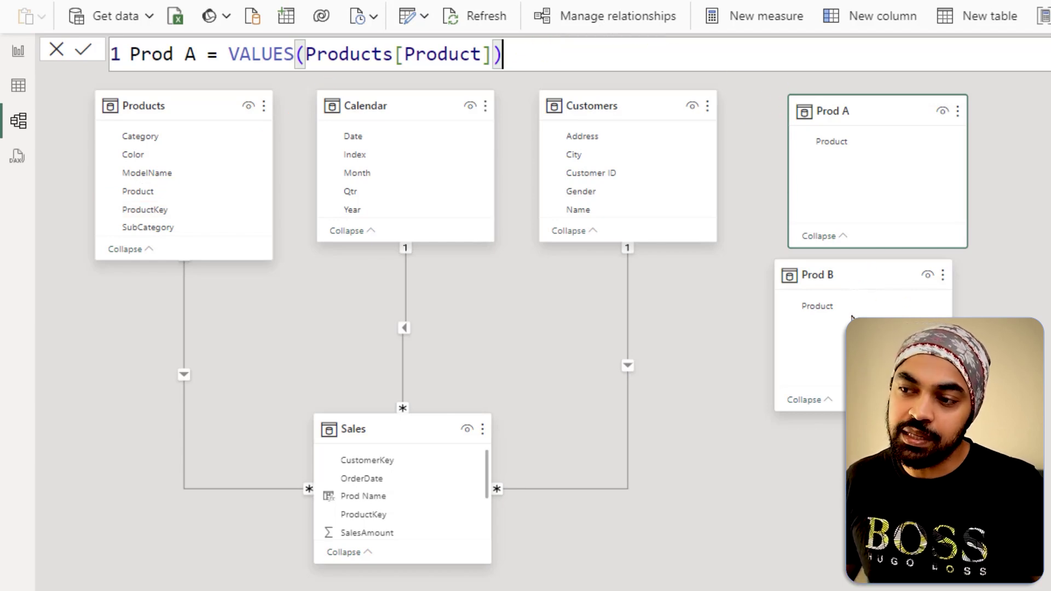
Step: Inspect the DAX definition of the Prod B table and return to the report page
left_click(849, 310)
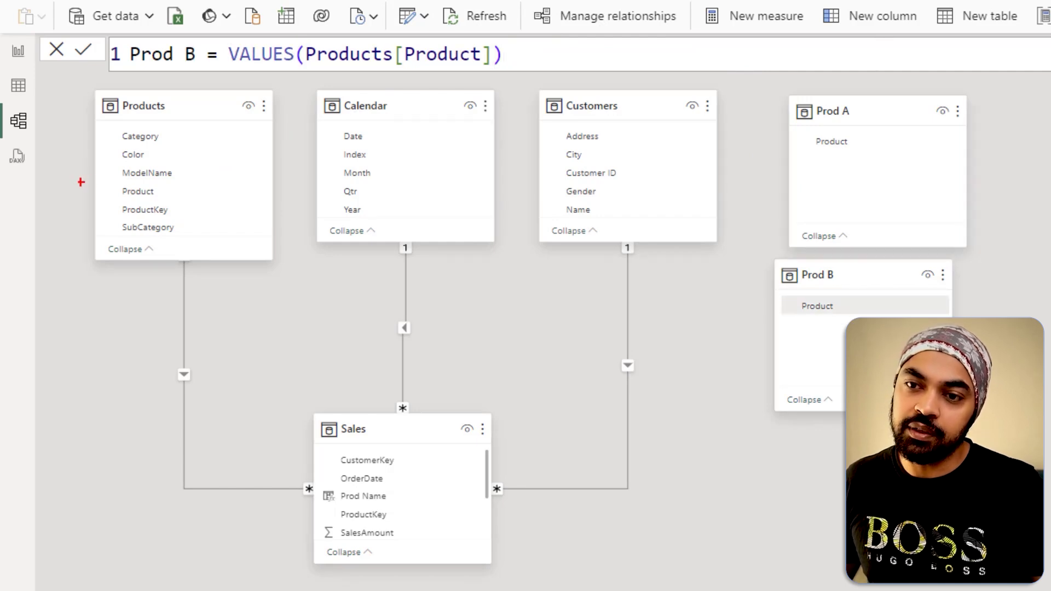
left_click_drag(122, 189, 196, 204)
left_click_drag(816, 329, 837, 315)
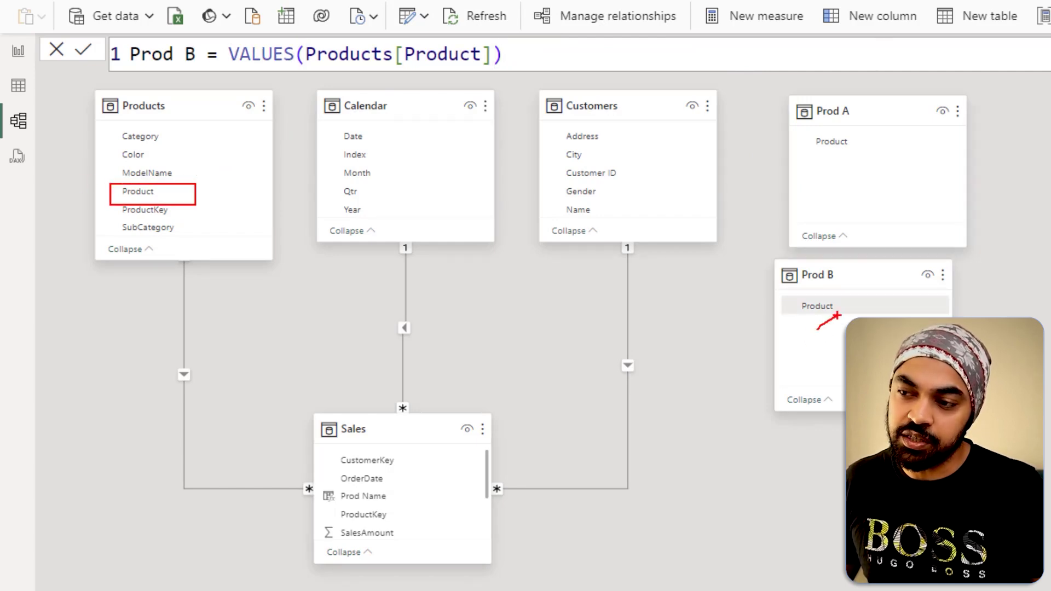
key("Escape")
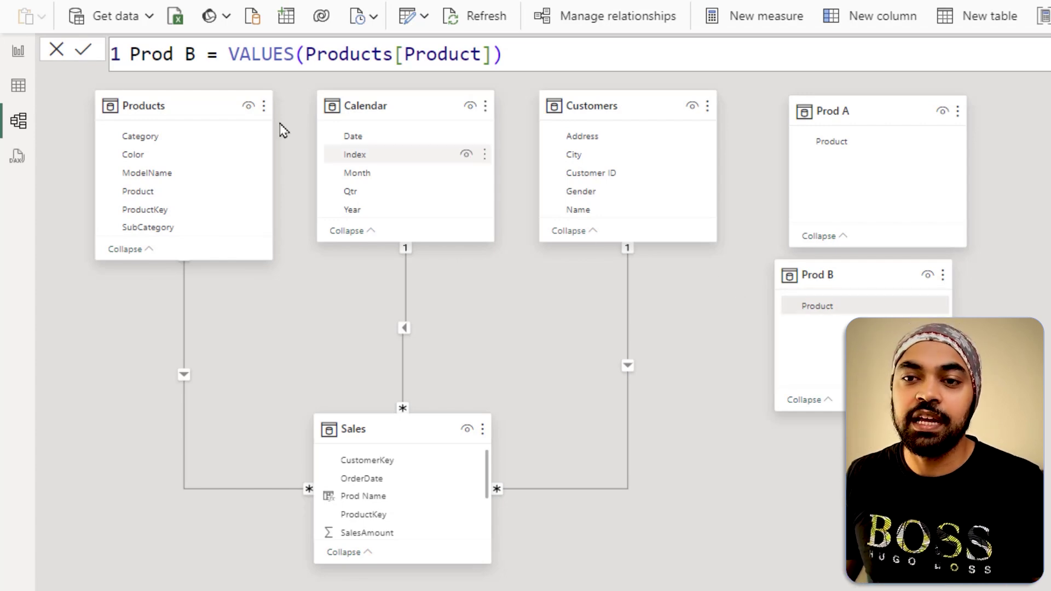
left_click(16, 52)
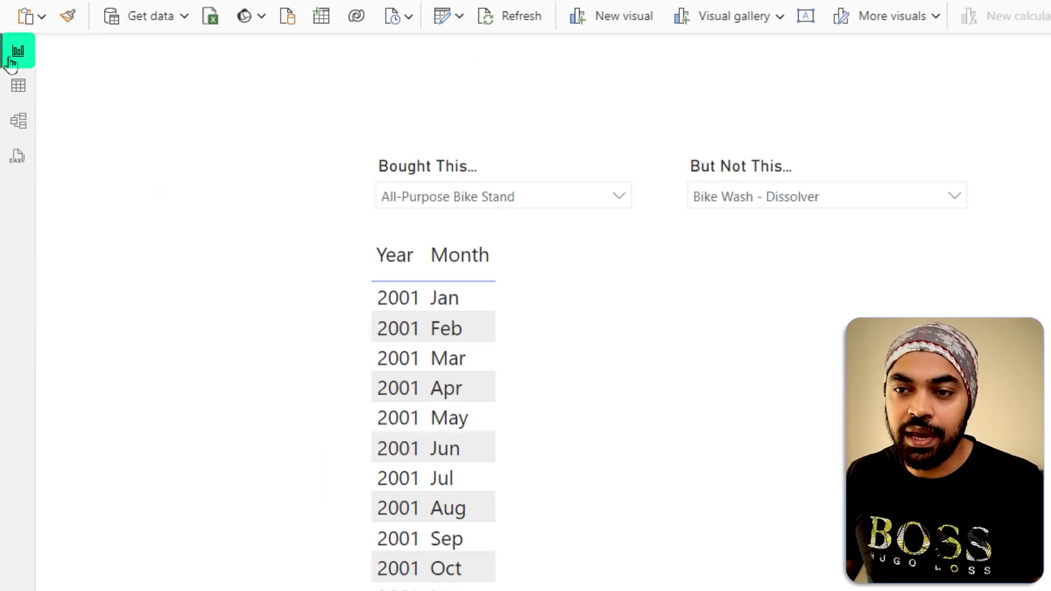
Step: Fill the measure Bought A but not B - V2 with the complete V1 formula and review its two hardcoded product filters
left_click(495, 173)
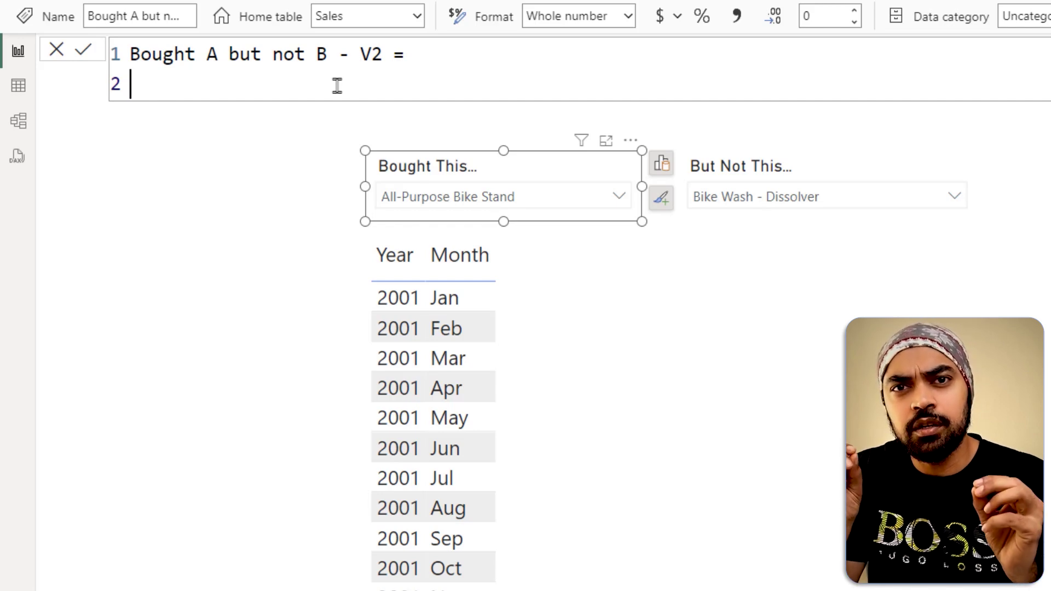
type("VAR ACust =     CALCULATETABLE(         VALUES(Sales[CustomerKey]),         Products[Product] = \"All-Purpose Bike Stand\"     ) VAR BCust =     CALCULATETABLE(         VALUES(Sales[CustomerKey]),         Products[Product] = \"Bike Wash - Dissolver\"     ) RETURN     COUNTROWS(EXCEPT(ACust,BCust))")
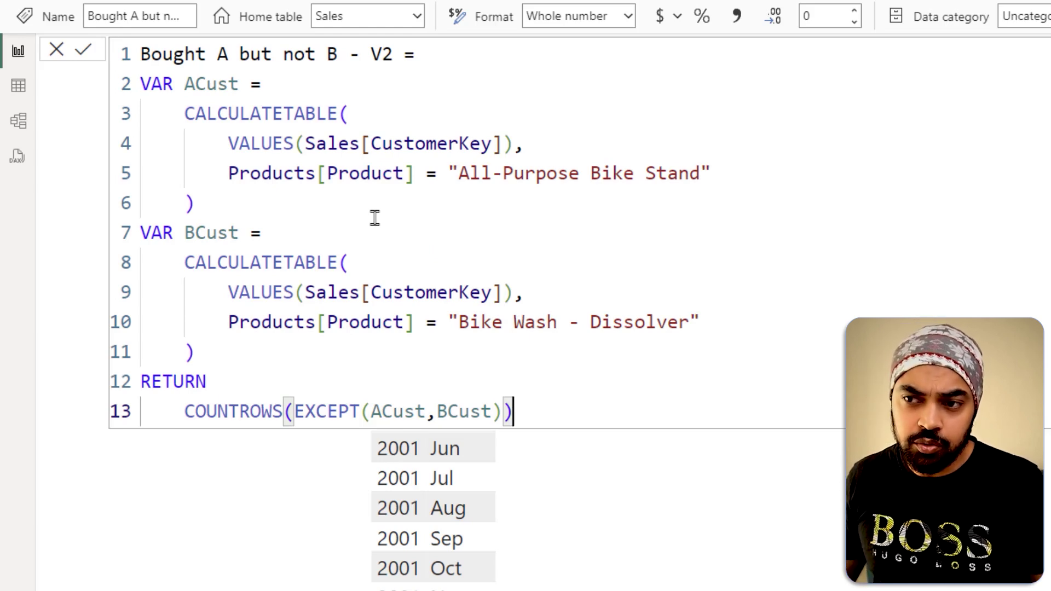
left_click(413, 174)
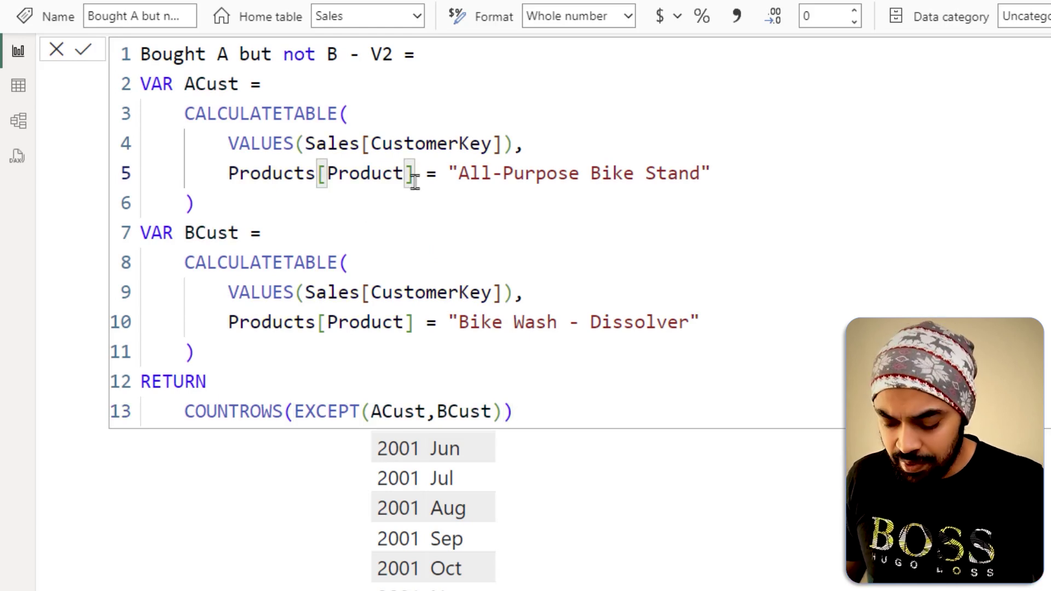
scroll(414, 178, "down", 3)
scroll(415, 182, "down", 3)
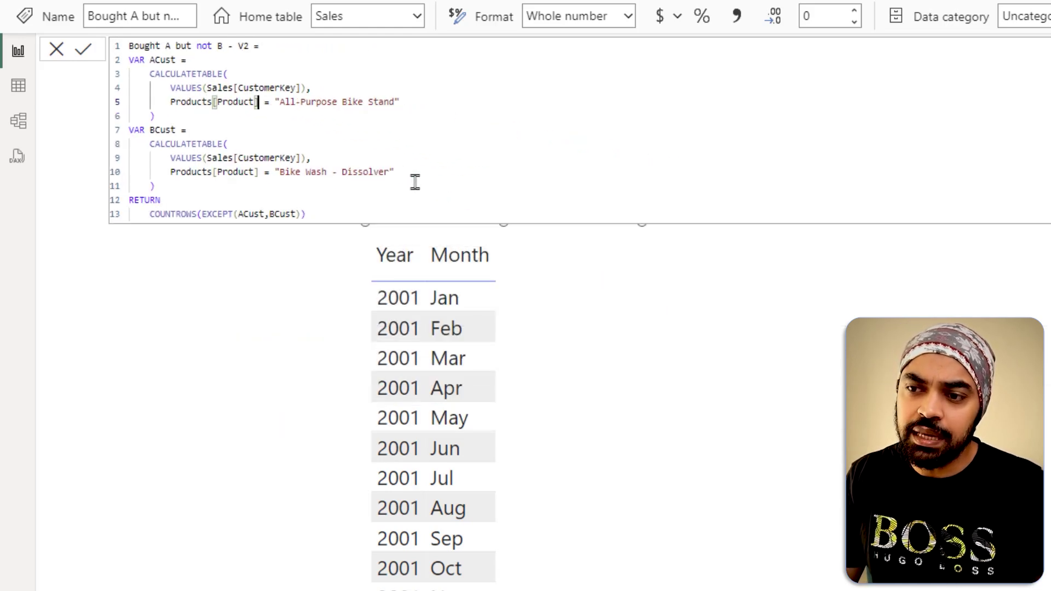
mouse_move(267, 85)
left_mouse_down()
mouse_move(395, 108)
mouse_move(447, 109)
mouse_move(456, 99)
mouse_move(531, 133)
mouse_move(569, 236)
left_mouse_up()
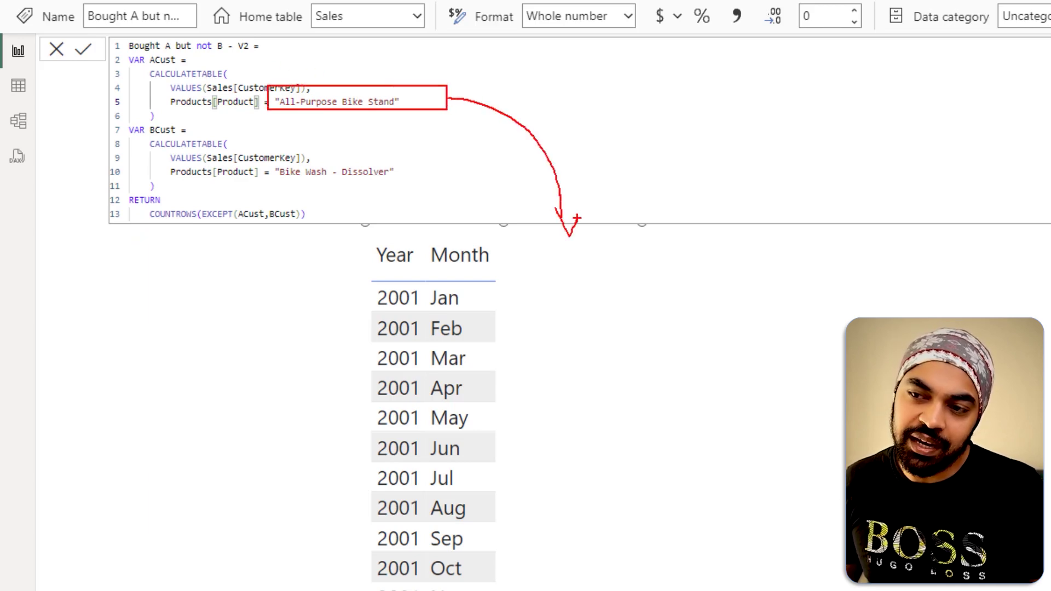
mouse_move(261, 167)
left_mouse_down()
mouse_move(404, 182)
mouse_move(546, 154)
mouse_move(773, 186)
mouse_move(809, 221)
mouse_move(822, 204)
left_mouse_up()
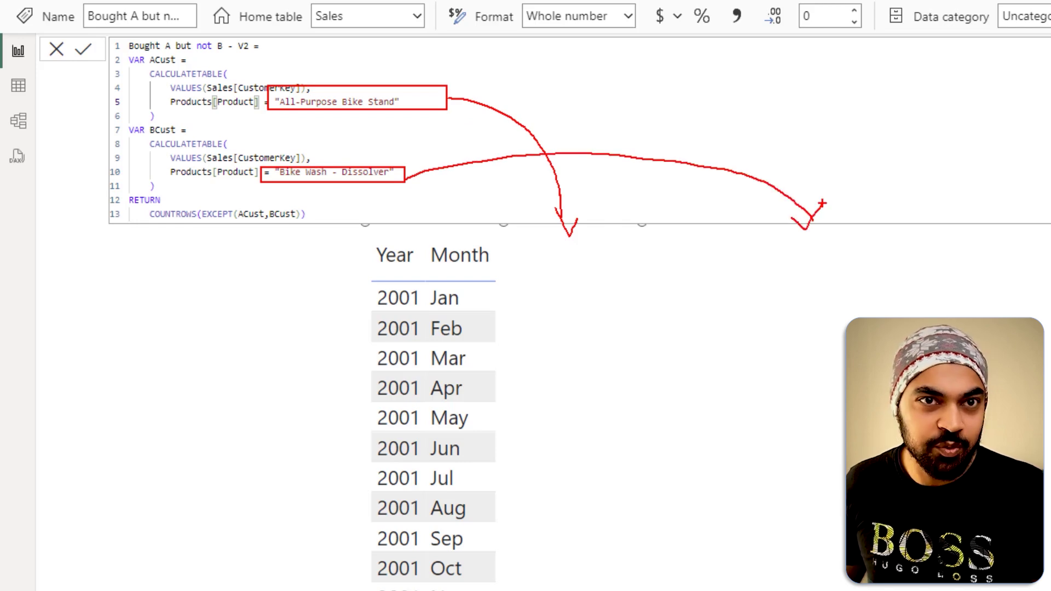
key("Escape")
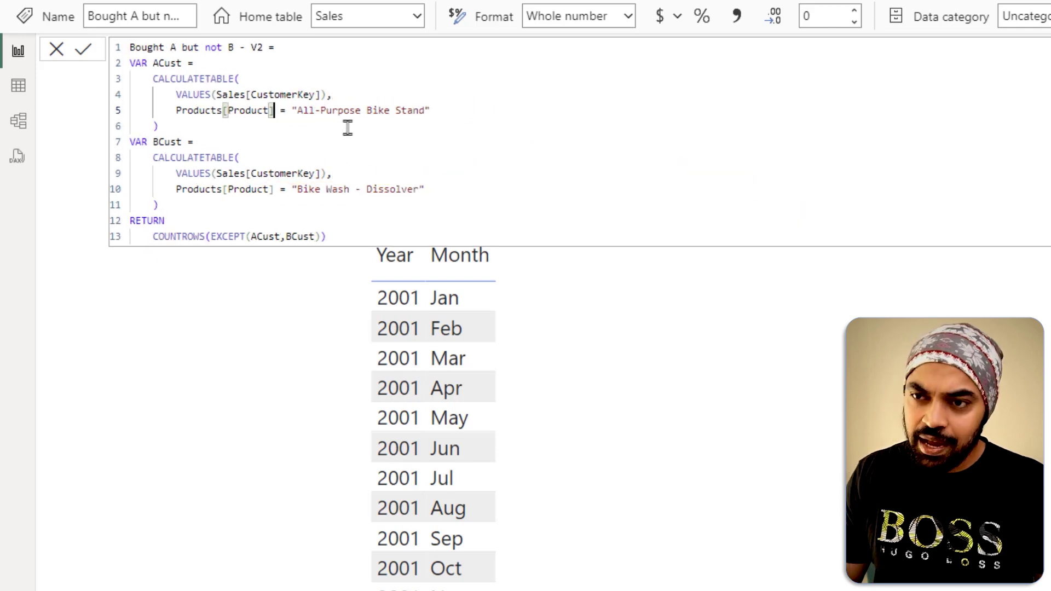
Step: Replace the product name in the ACust filter with SELECTEDVALUE('Prod A'[Product])
scroll(348, 127, "up", 5)
left_click_drag(447, 173, 708, 164)
type("sel")
key("Down")
key("Down")
key("Down")
key("Down")
key("Tab")
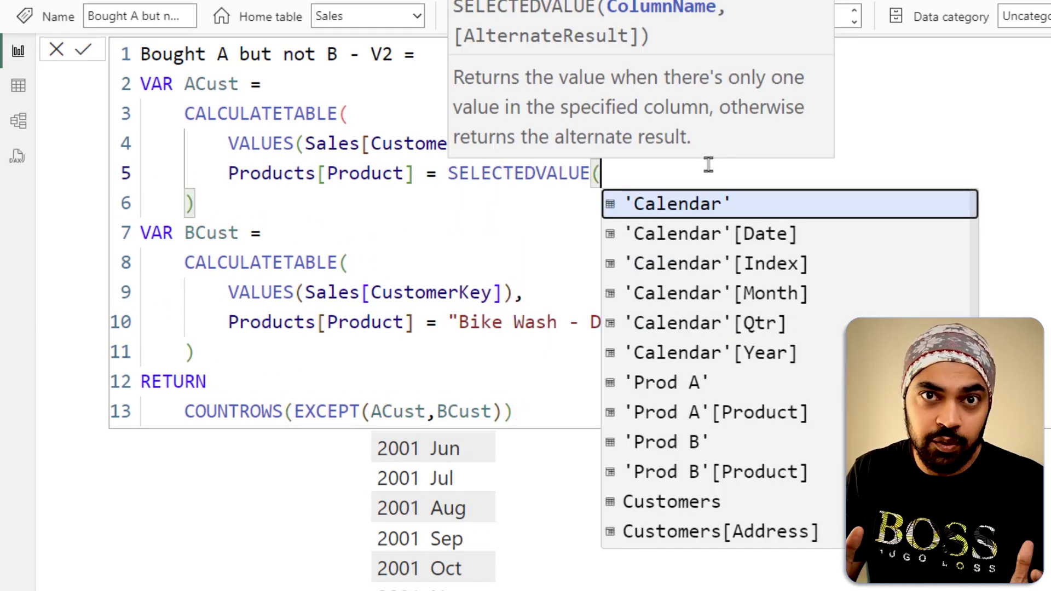
type("pro")
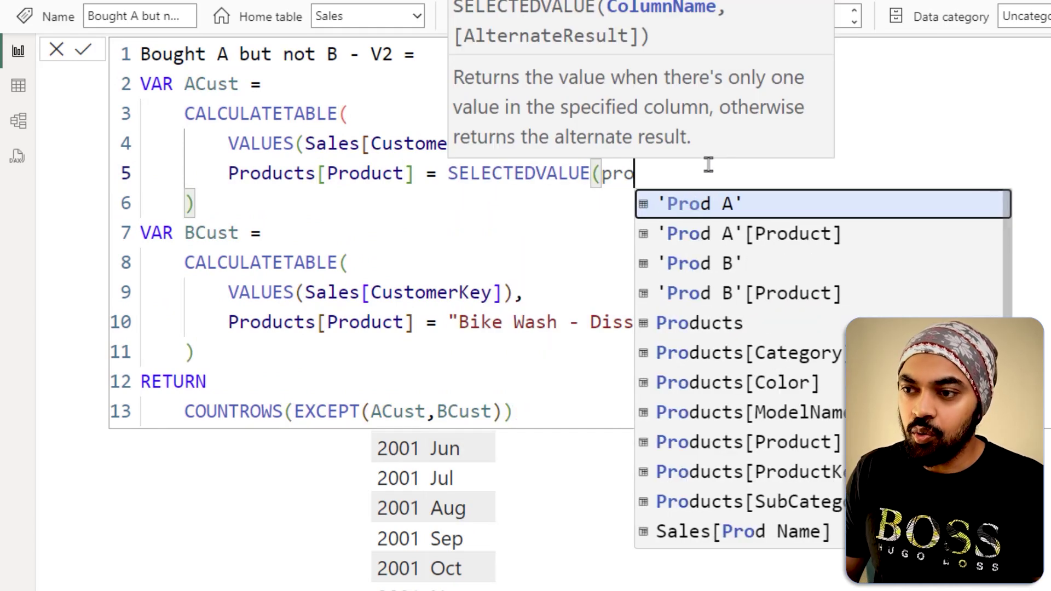
key("Down")
key("Tab")
type(")")
Step: Replace the hardcoded product name in the BCust filter with the SELECTEDVALUE function
key("Down")
key("Down")
key("Down")
key("Down")
key("Down")
key("ctrl+Left")
key("End")
key("ctrl+shift+Left")
key("ctrl+shift+Left")
key("ctrl+shift+Left")
key("ctrl+shift+Left")
key("ctrl+shift+Left")
type("sel")
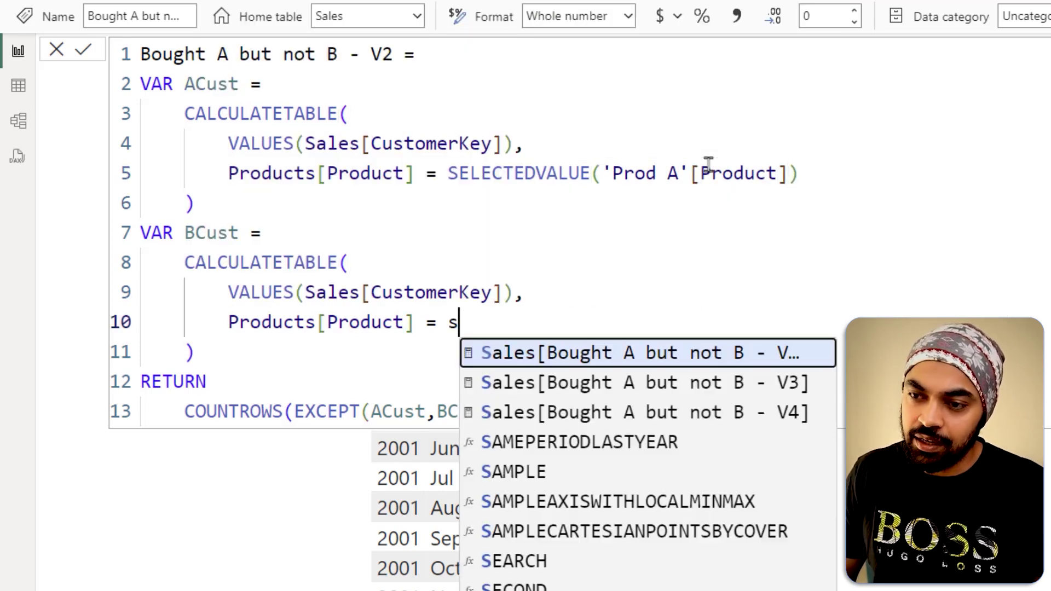
type("e")
key("Down")
key("Down")
key("Down")
key("Down")
key("Down")
key("Up")
key("Tab")
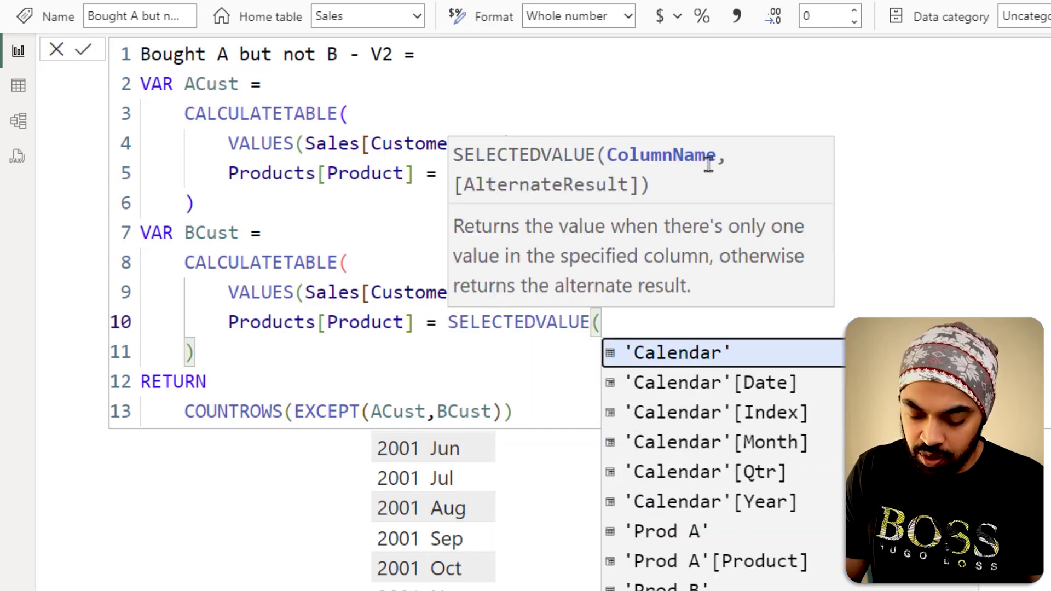
Step: Complete the BCust SELECTEDVALUE with 'Prod B'[Product], commit the V2 measure and return to the report table
type("pro")
key("Down")
key("Down")
key("Down")
key("Tab")
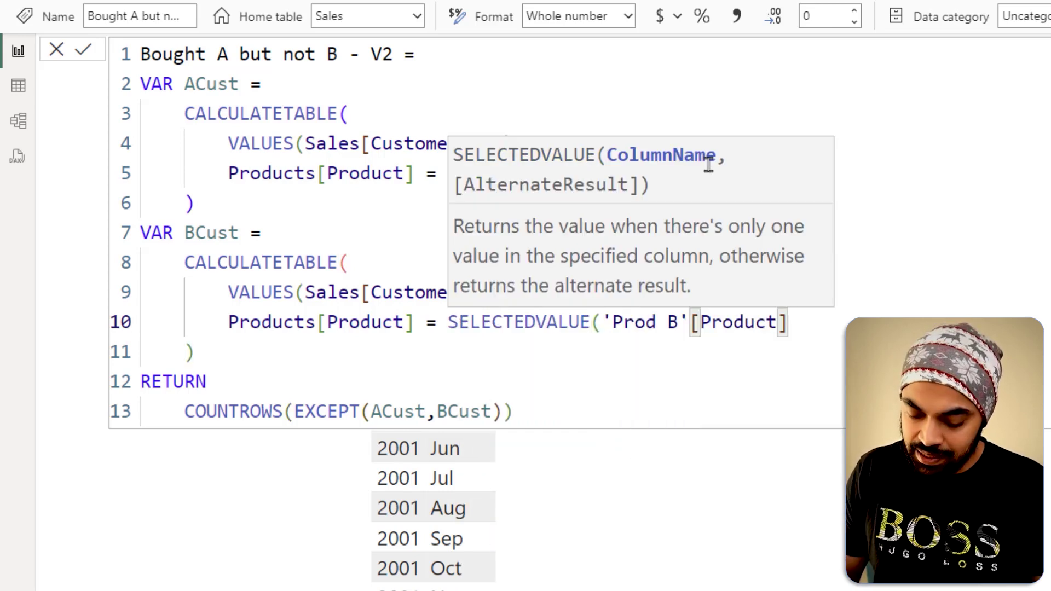
type(")")
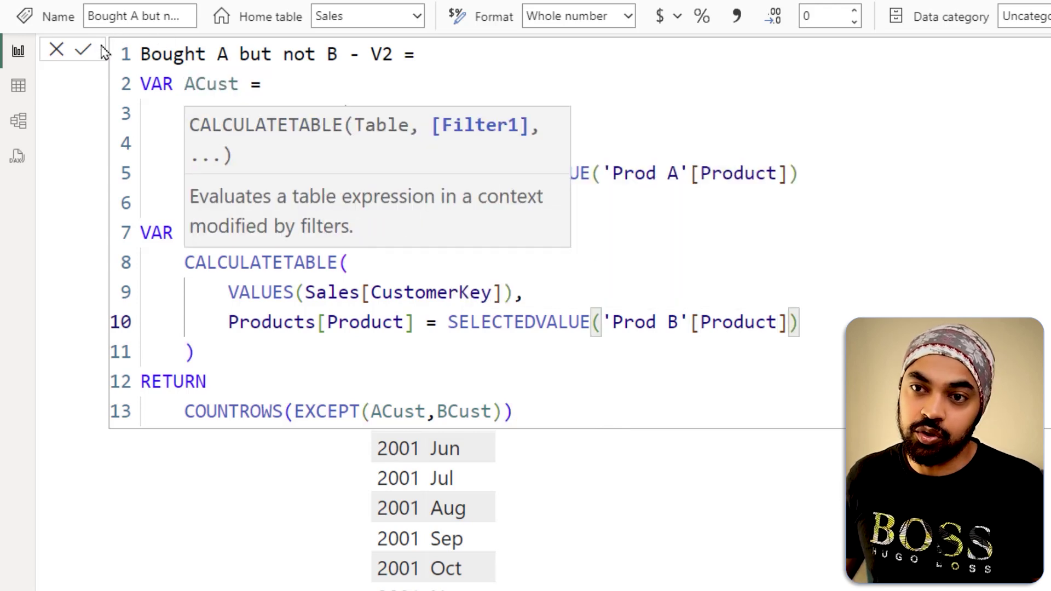
left_click(83, 50)
key("Down")
key("Down")
key("Down")
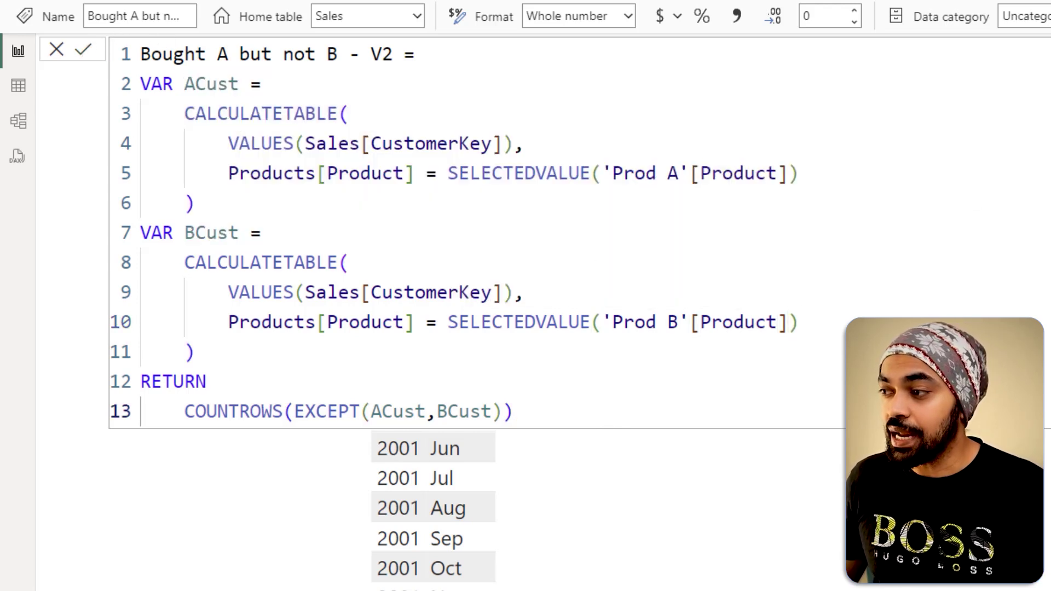
left_click(774, 572)
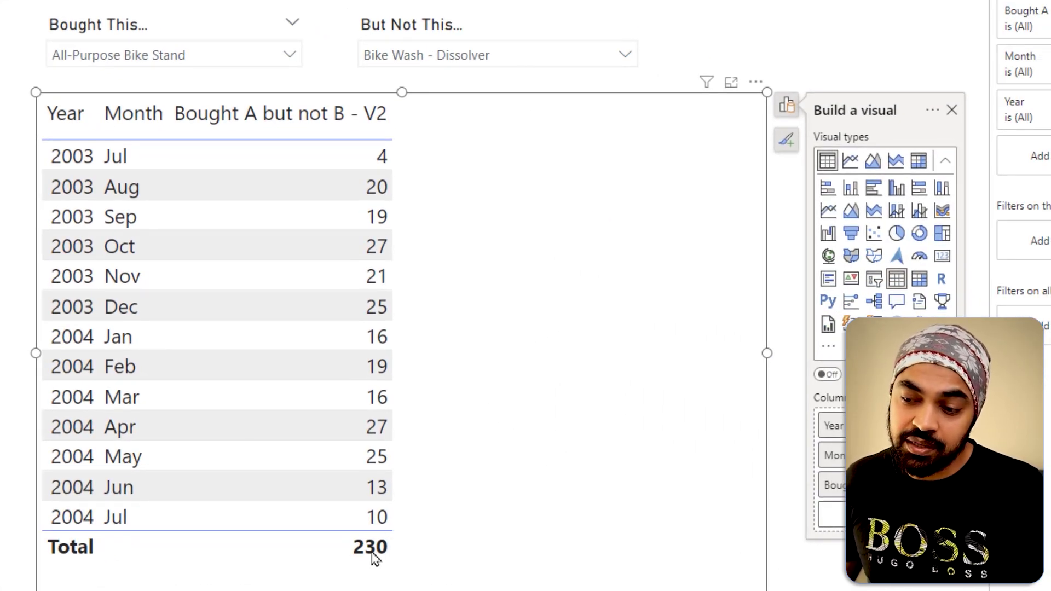
Step: Set the Bought This slicer to AWC Logo Cap and review the V2 monthly counts and total
left_click(204, 61)
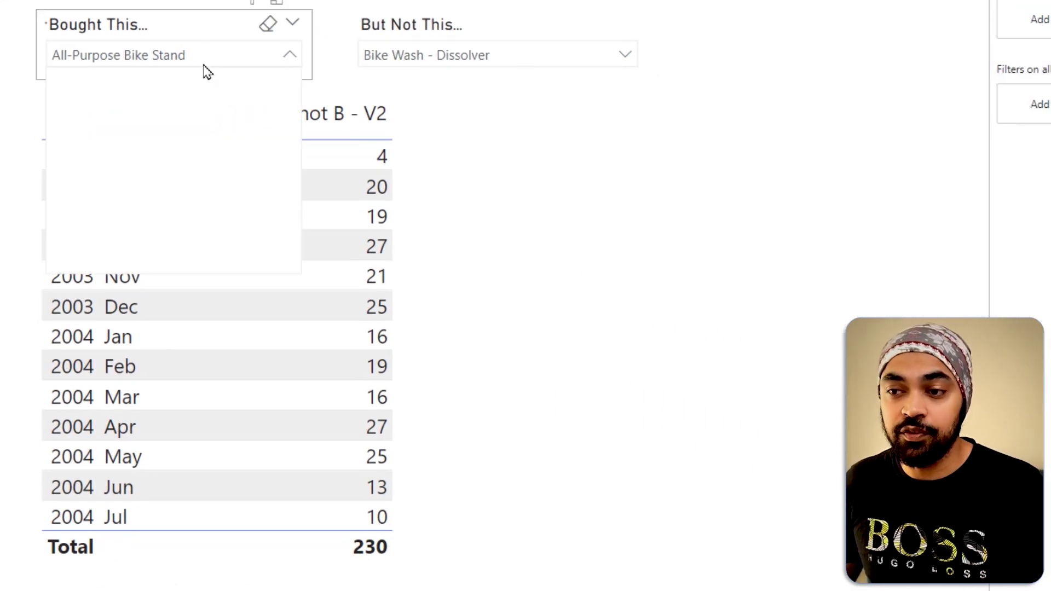
left_click(159, 113)
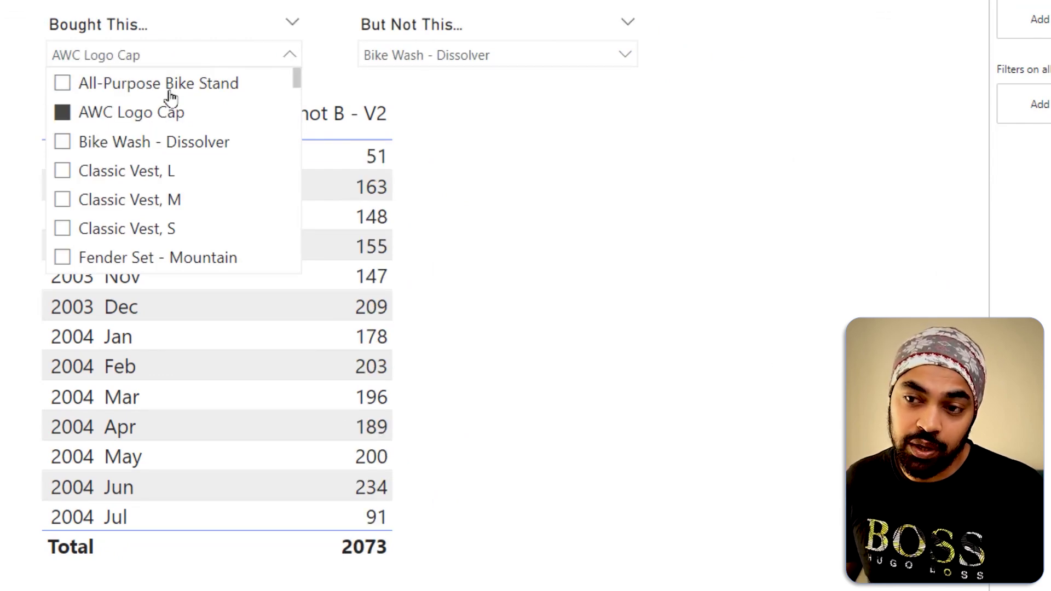
left_click(183, 65)
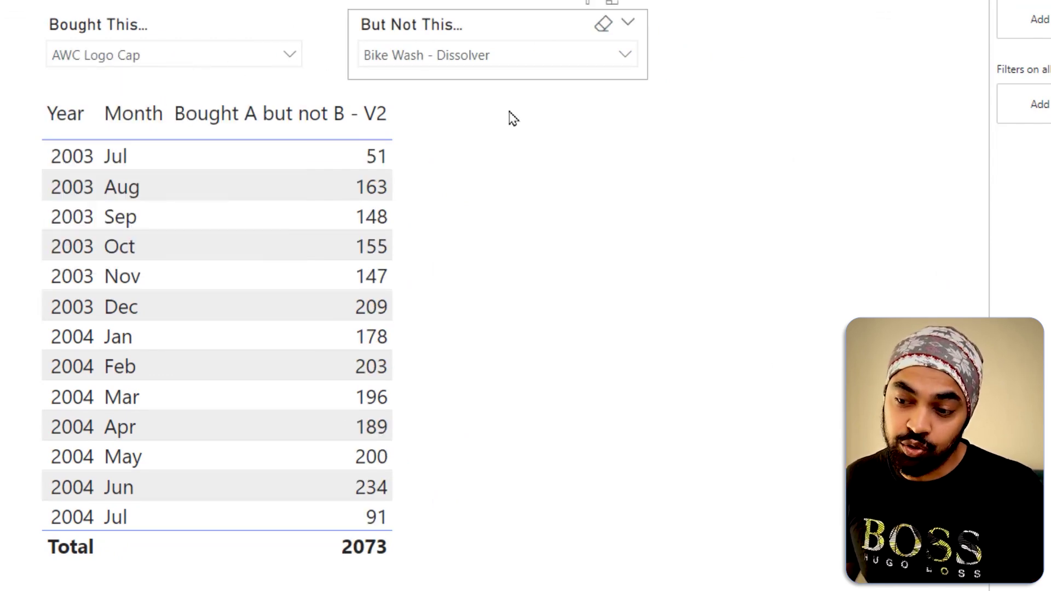
mouse_move(319, 530)
left_mouse_down()
mouse_move(429, 575)
mouse_move(450, 496)
left_mouse_up()
mouse_move(388, 140)
left_mouse_down()
mouse_move(414, 137)
mouse_move(403, 527)
left_mouse_up()
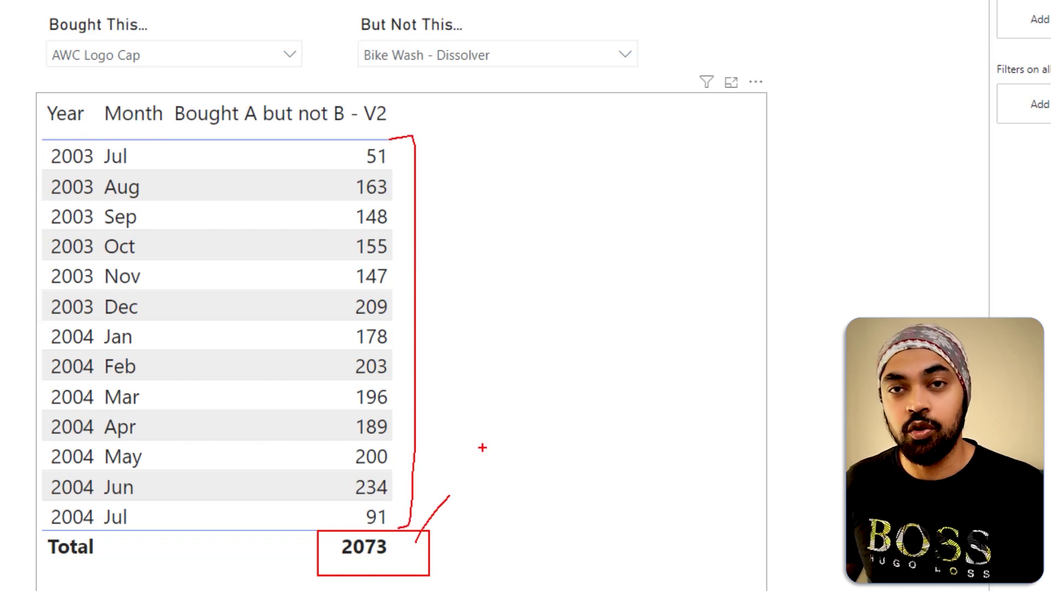
key("Escape")
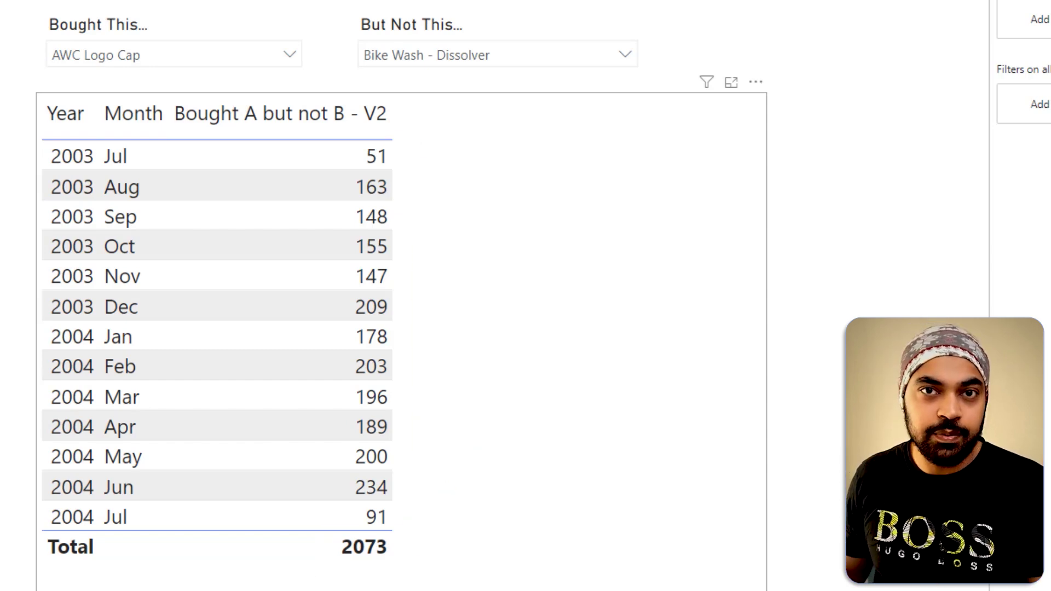
Step: Replace AWC Logo Cap in the Bought This slicer with Classic Vest, L, Classic Vest, M and Classic Vest, S to test V2 with multiple products
left_click(164, 55)
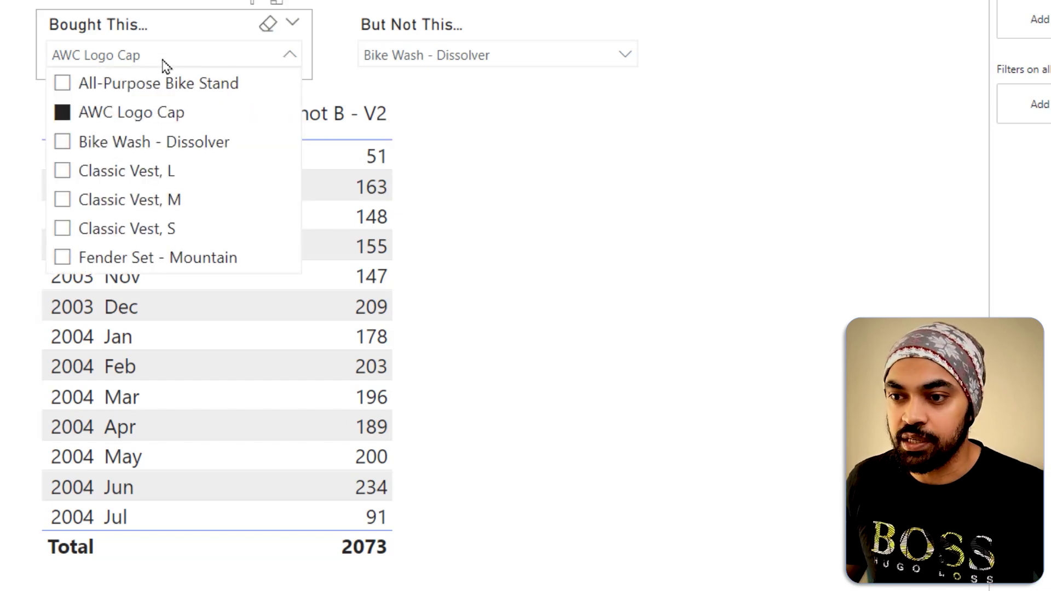
left_click(157, 112)
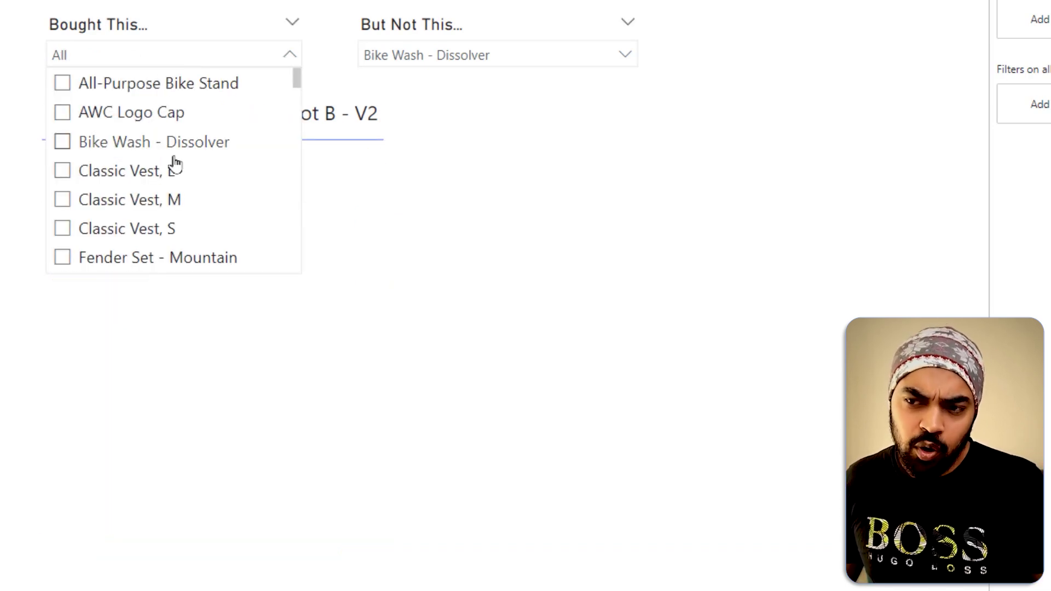
left_click(153, 174)
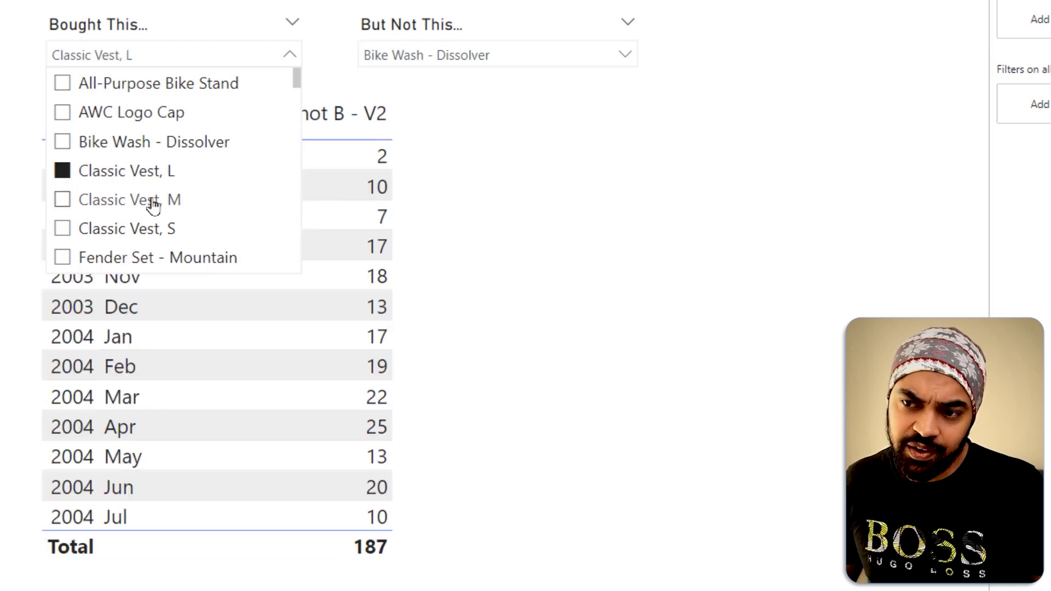
left_click(153, 202)
left_click(148, 231)
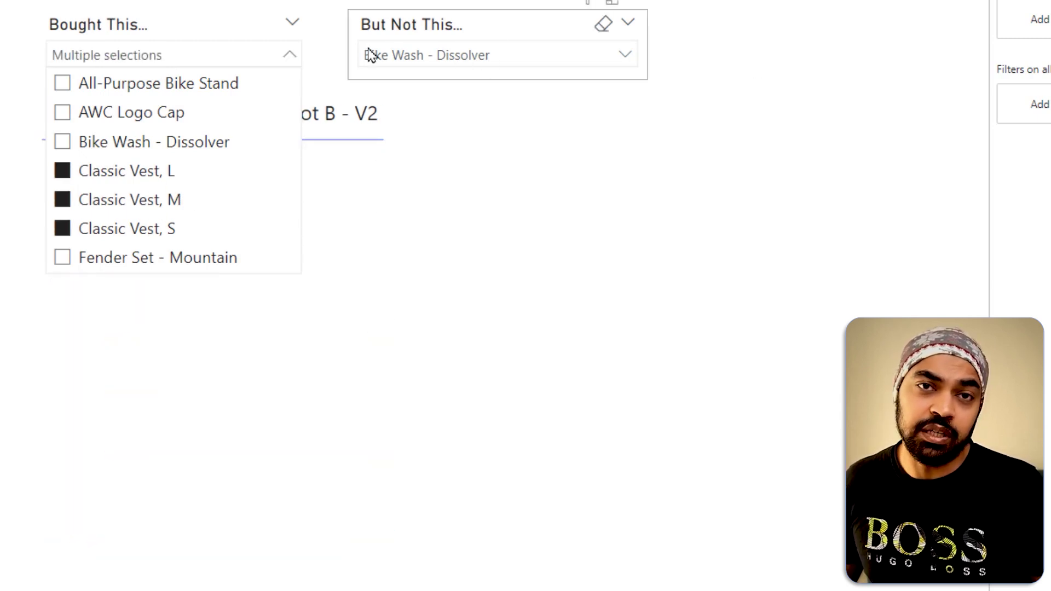
left_click(286, 55)
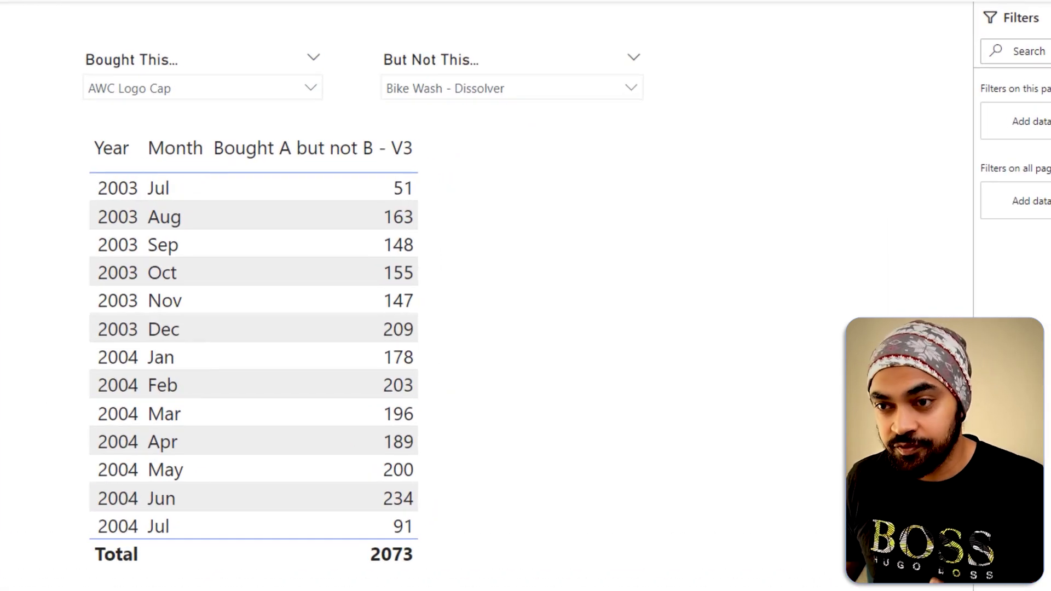
Step: Test the V3 measure by selecting Classic Vest sizes L, M and S in its Bought This slicer, and review the total
left_click(209, 90)
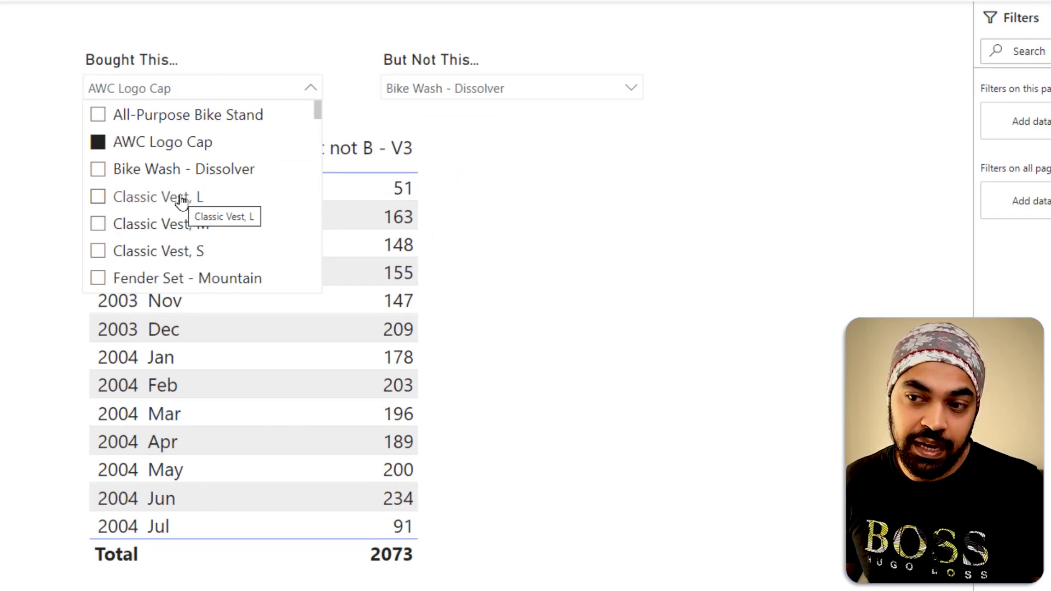
left_click(181, 199)
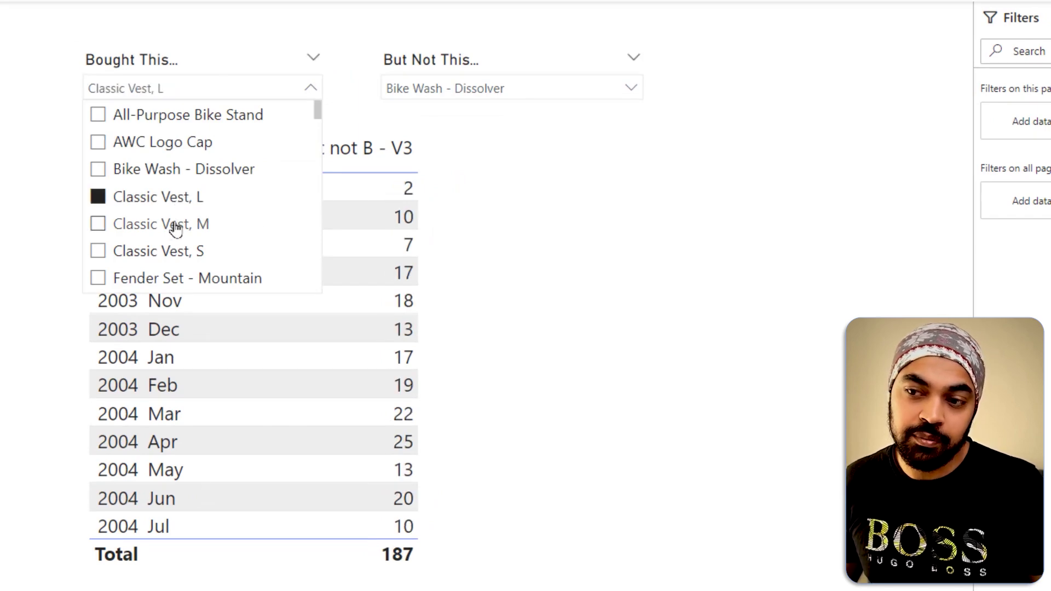
left_click(195, 226, "ctrl")
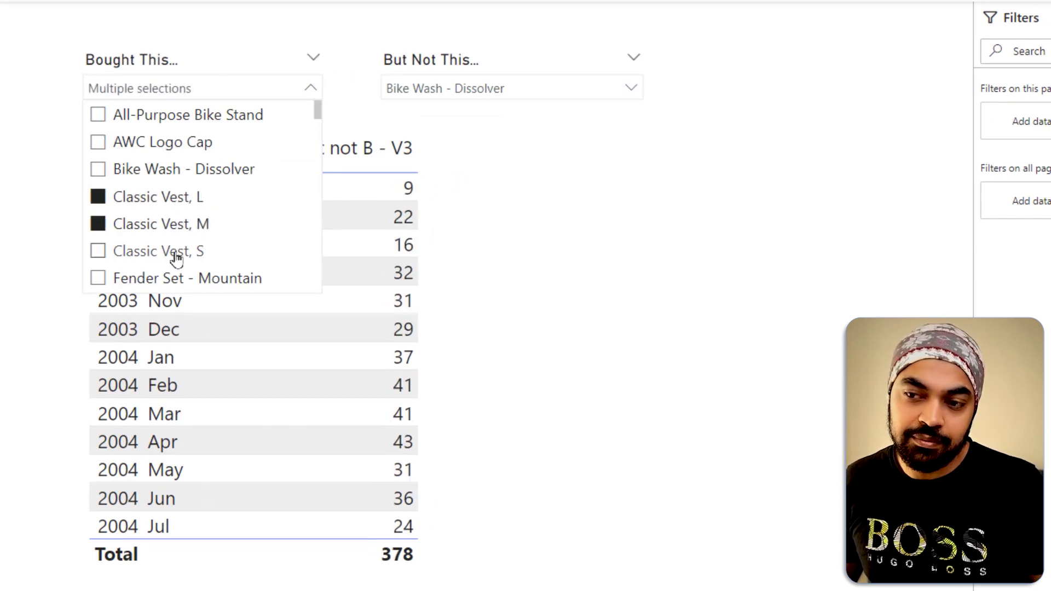
left_click(176, 254, "ctrl")
left_click_drag(86, 179, 218, 268)
mouse_move(274, 200)
left_mouse_down()
mouse_move(383, 127)
mouse_move(395, 104)
mouse_move(400, 116)
left_mouse_up()
mouse_move(416, 550)
left_mouse_down()
mouse_move(375, 548)
mouse_move(414, 574)
mouse_move(412, 541)
left_mouse_up()
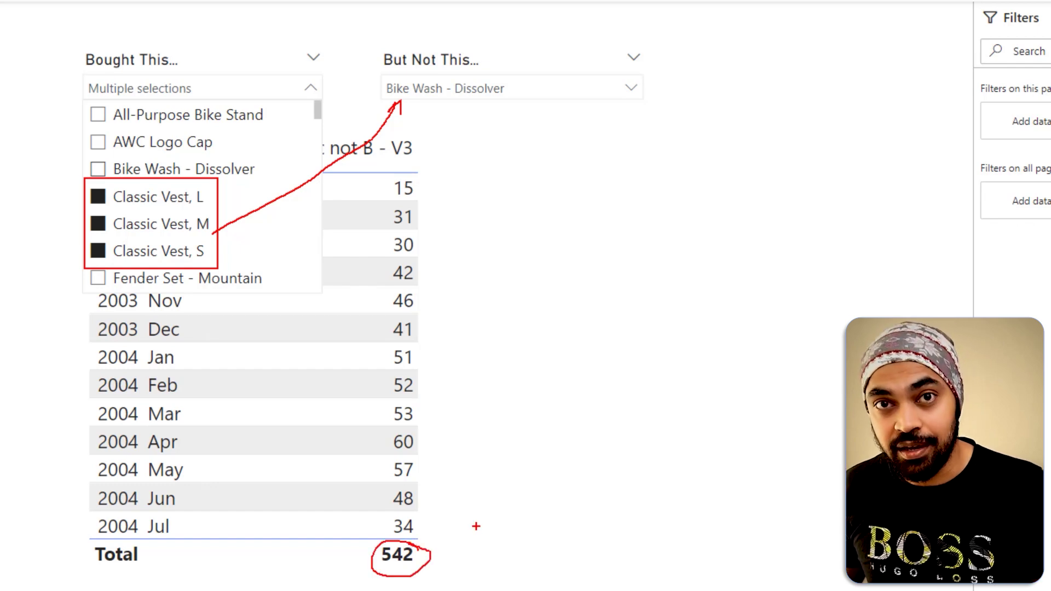
key("Escape")
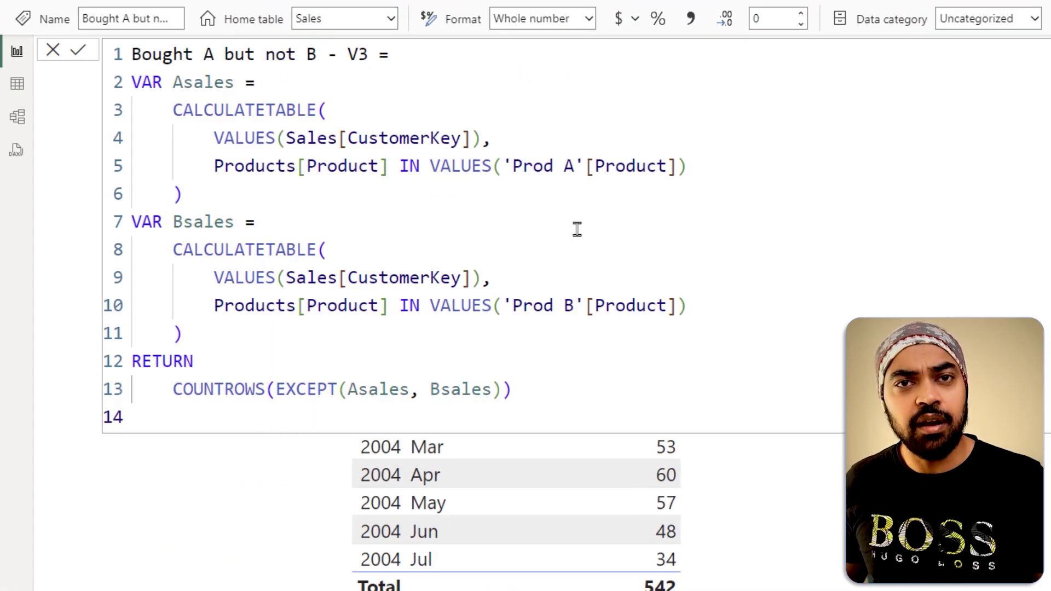
Step: Examine how the V3 measure filters Products[Product] using IN with VALUES of the Prod A and Prod B product columns
key("ctrl+2")
left_click_drag(426, 176, 695, 173)
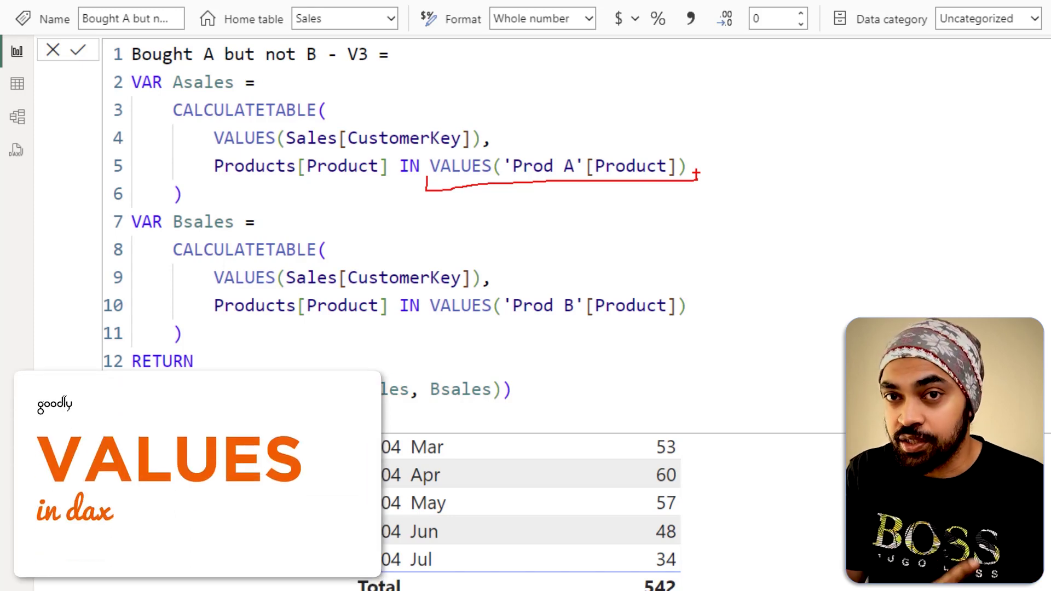
key("e")
left_click_drag(200, 148, 389, 189)
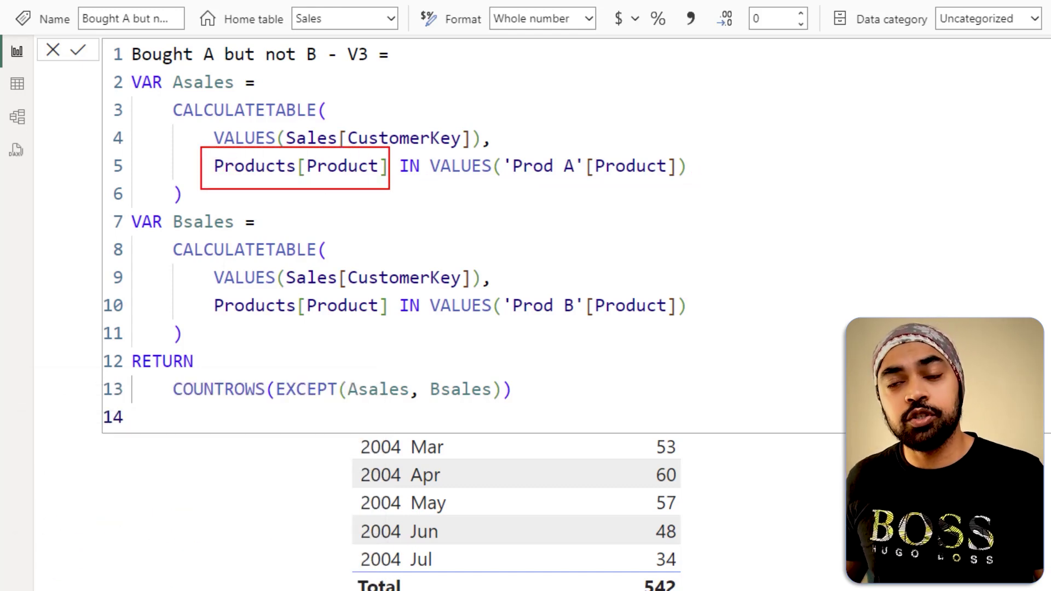
mouse_move(563, 196)
left_mouse_down()
mouse_move(561, 218)
mouse_move(563, 186)
mouse_move(563, 202)
left_mouse_up()
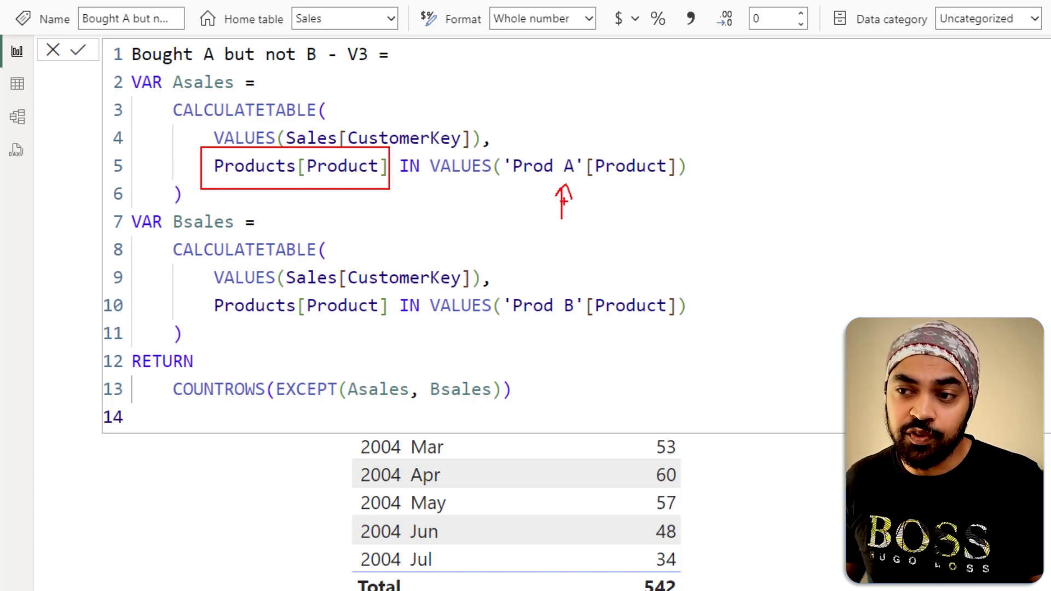
left_click_drag(400, 189, 419, 177)
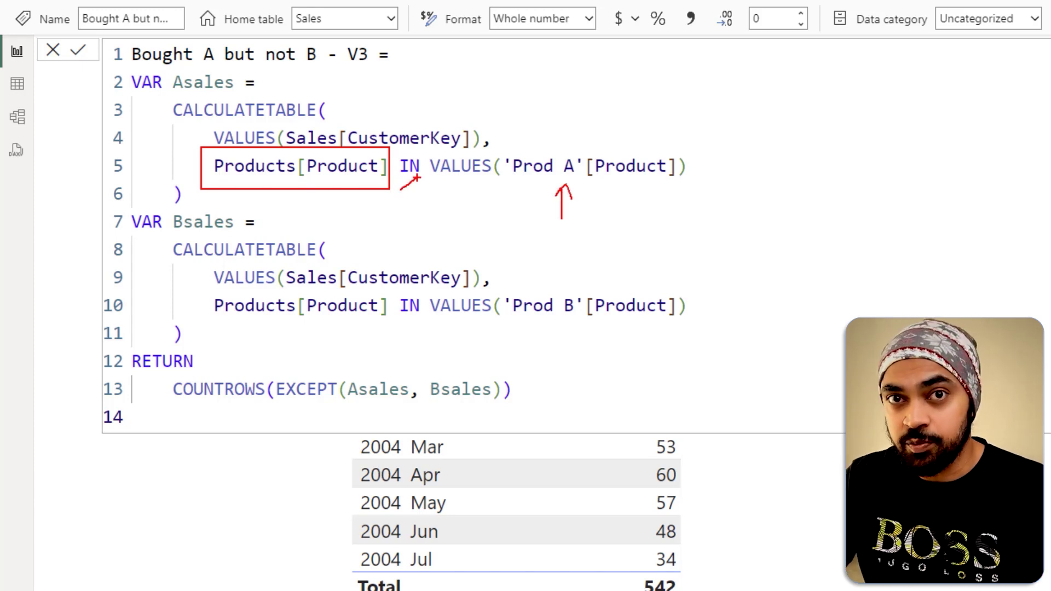
left_click_drag(495, 331, 515, 316)
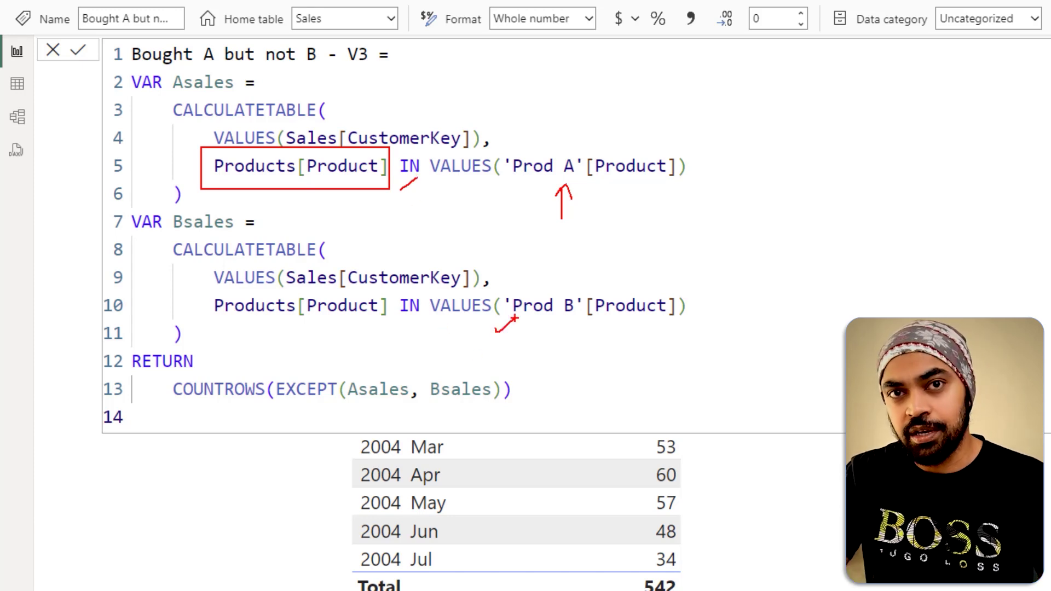
key("Escape")
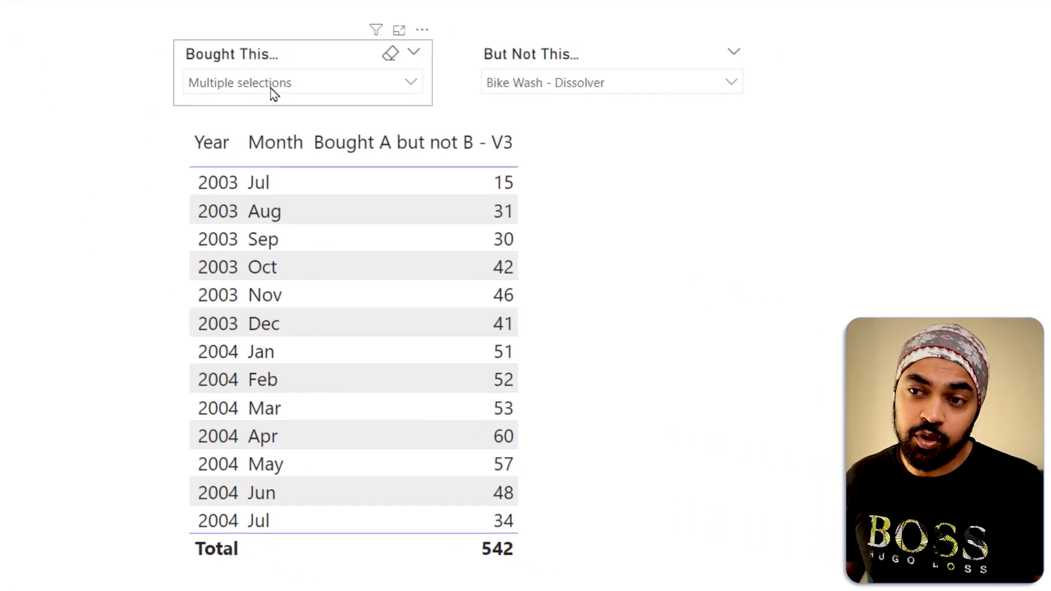
Step: Select multiple products in the But Not This slicer to test V3 with several excluded products
left_click(796, 120)
left_click(570, 129)
left_click(587, 74)
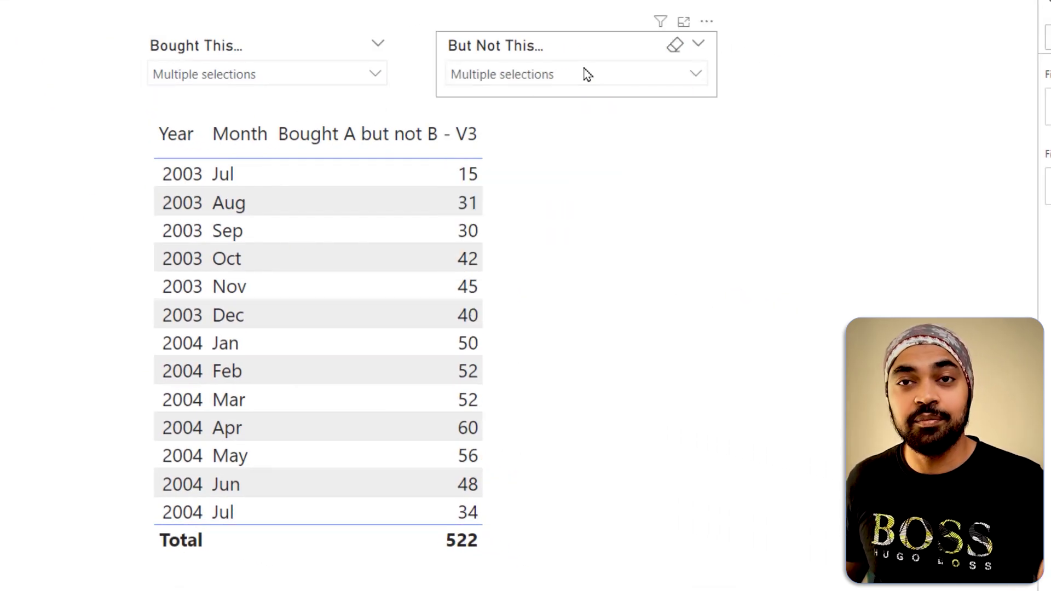